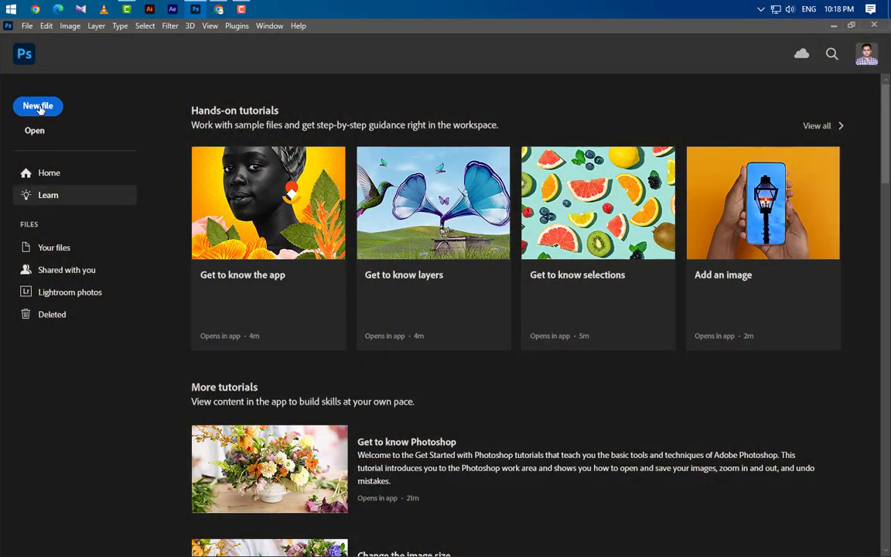
# Name a new document 'Instagram Post Design' and confirm 3000 × 3000 px at 300 ppi
pyautogui.click(39, 107)
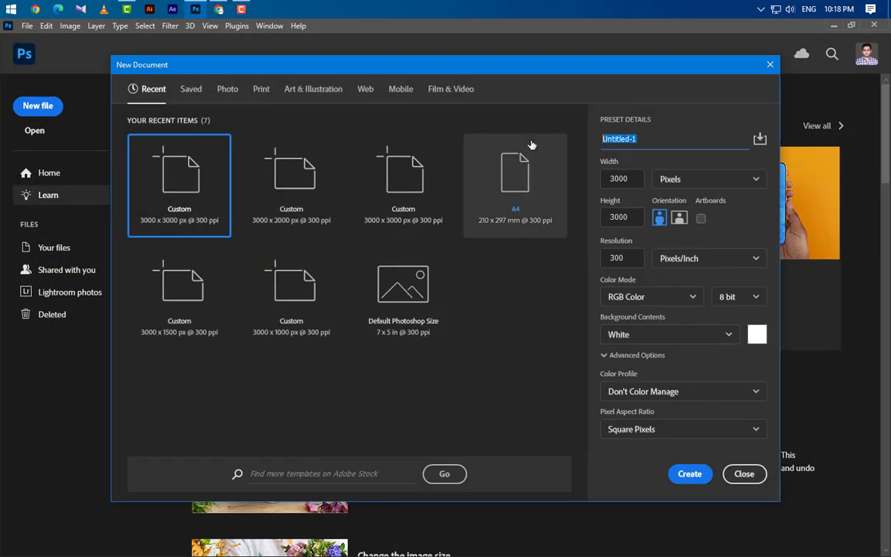
pyautogui.write('ign')
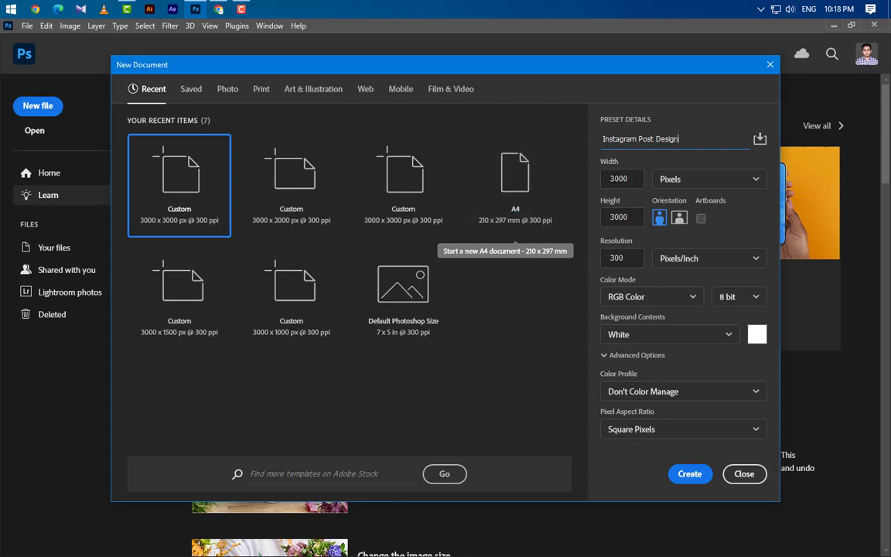
pyautogui.click(628, 178)
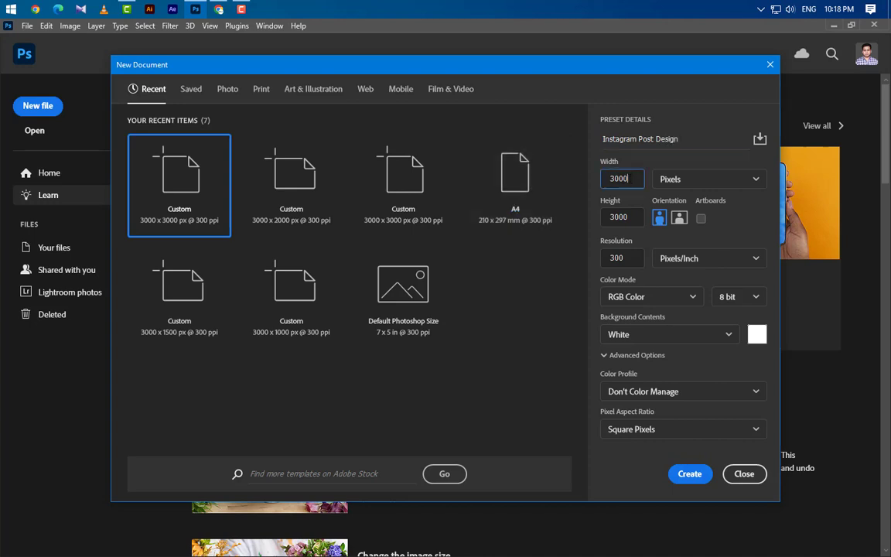
pyautogui.click(631, 220)
pyautogui.click(628, 258)
# Create the document and fill it with a #b58679 rose-pink Solid Color layer
pyautogui.click(691, 475)
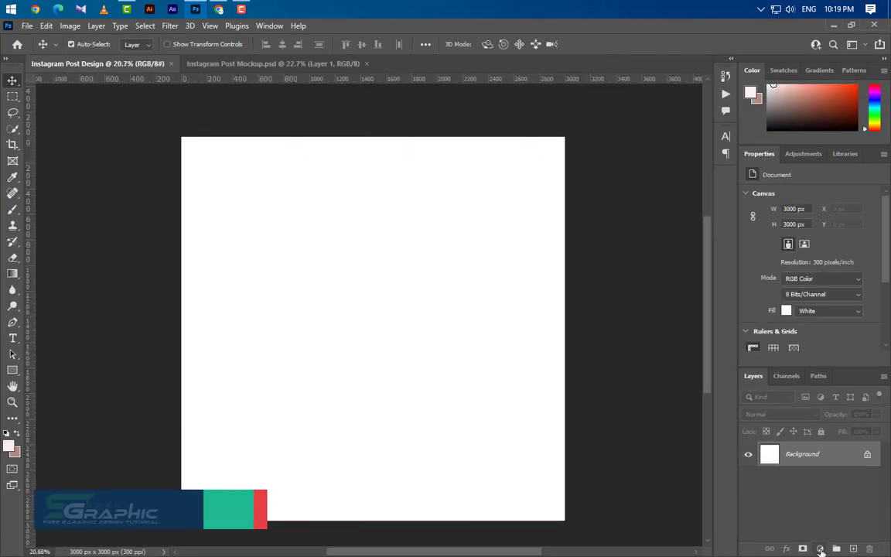
pyautogui.click(820, 548)
pyautogui.click(774, 331)
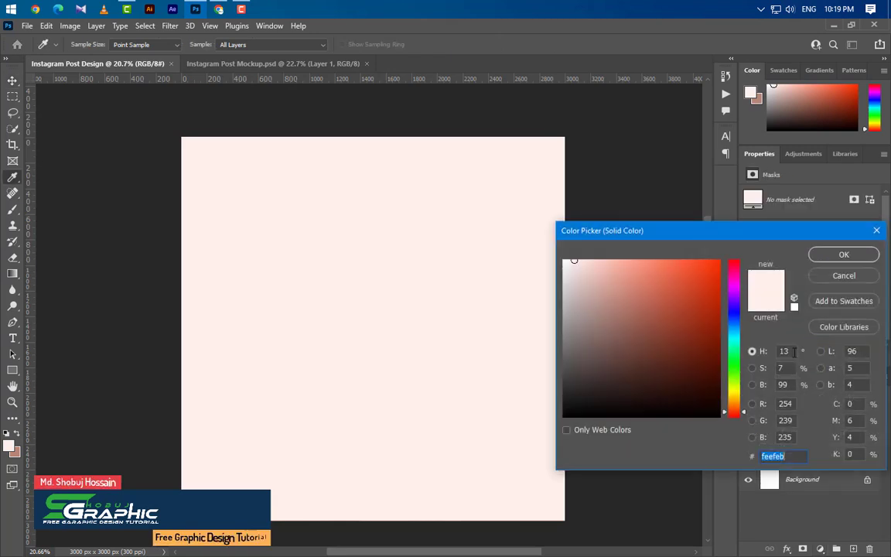
pyautogui.click(21, 448)
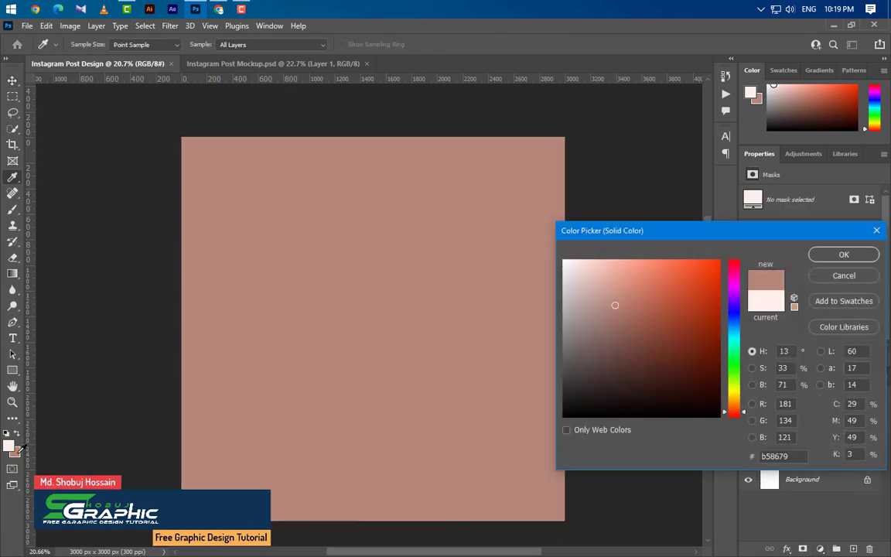
pyautogui.click(821, 255)
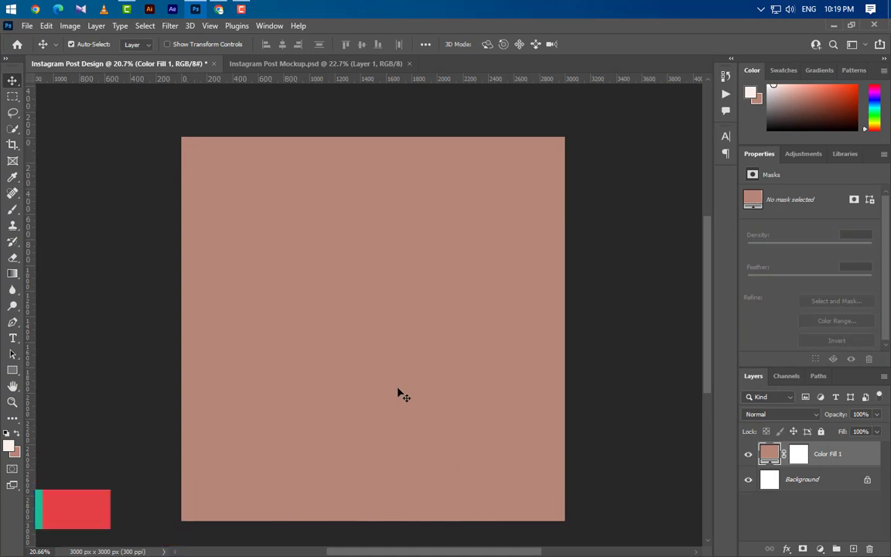
# Place the Png wave-lines graphic and enlarge it slightly to cover the canvas
pyautogui.click(831, 25)
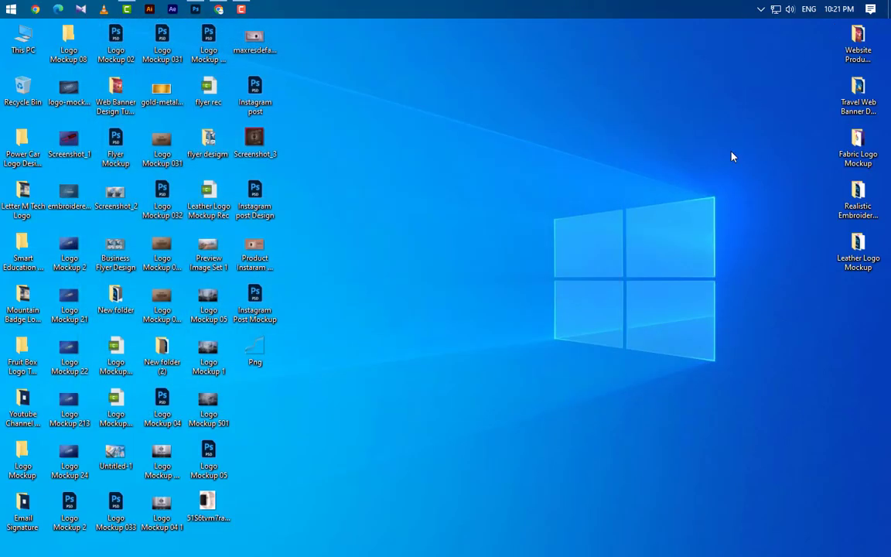
pyautogui.moveTo(270, 359); pyautogui.dragTo(367, 328)
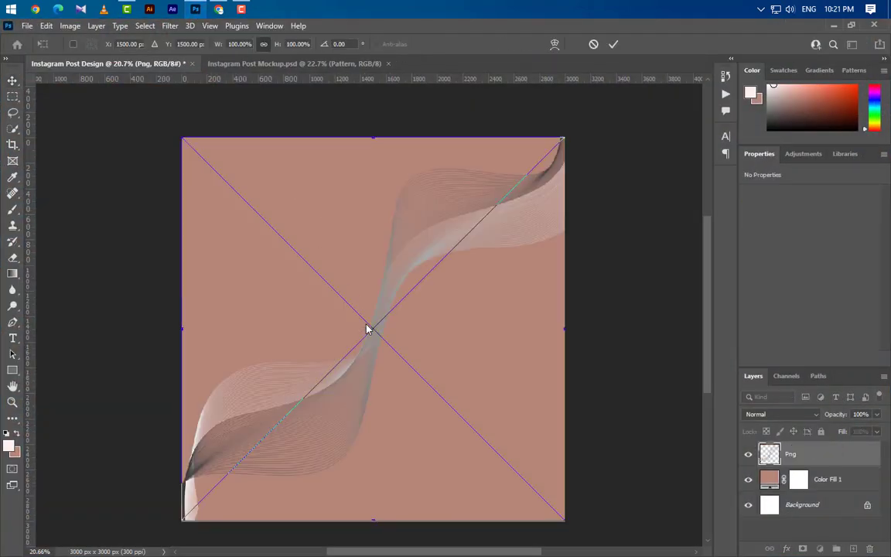
pyautogui.click(613, 44)
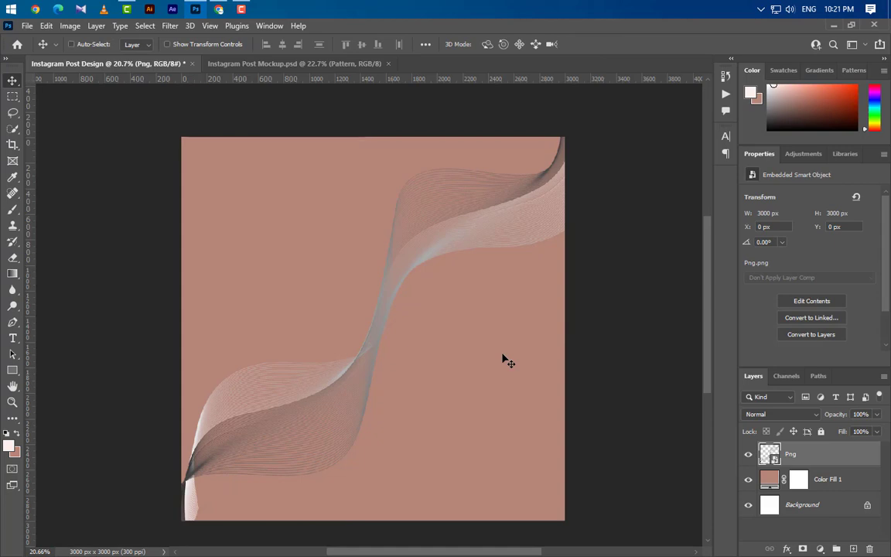
pyautogui.hotkey('ctrl', 't')
pyautogui.scroll(-2, 428, 346)
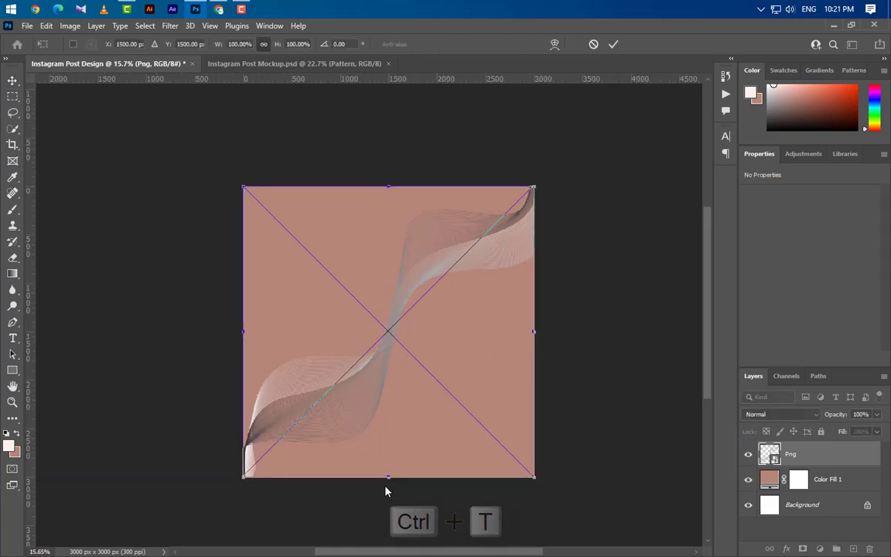
pyautogui.moveTo(389, 477); pyautogui.dragTo(388, 482)
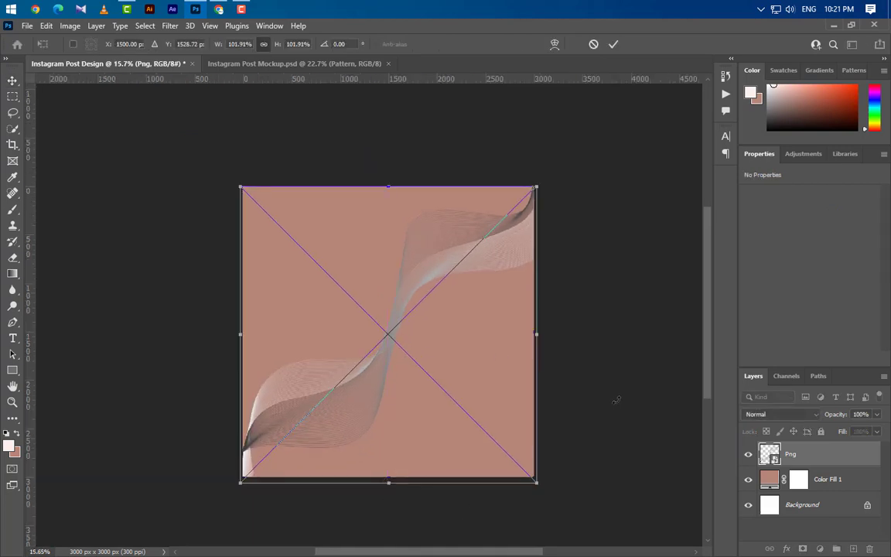
pyautogui.click(614, 44)
# Blend the wave layer with Color Dodge at 50% opacity
pyautogui.scroll(2, 495, 408)
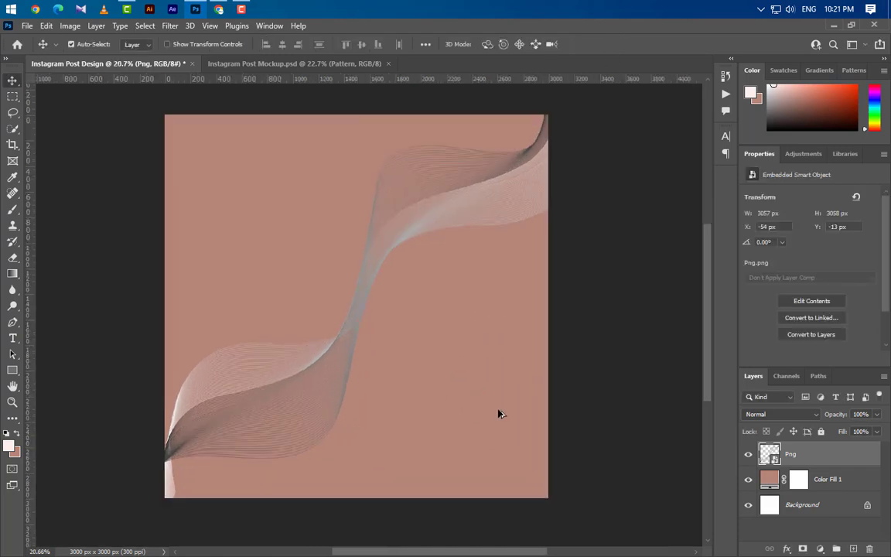
pyautogui.click(802, 415)
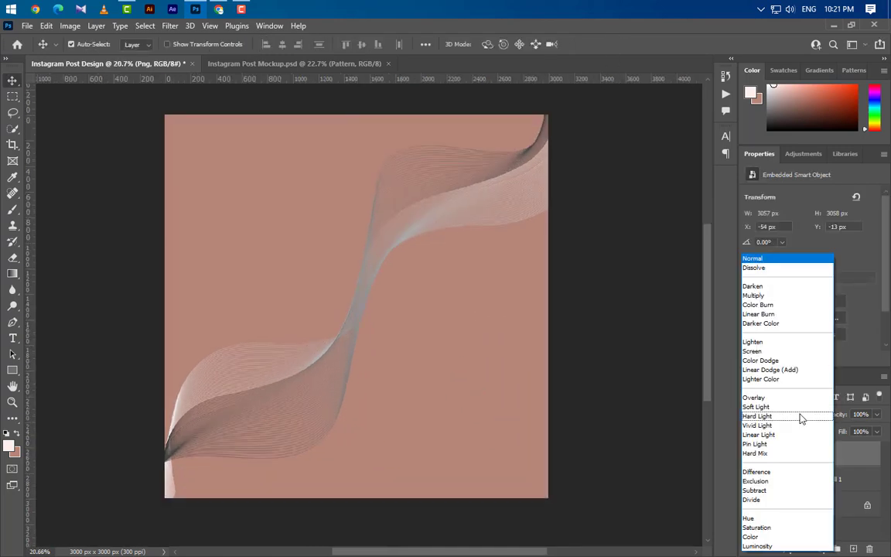
pyautogui.click(789, 360)
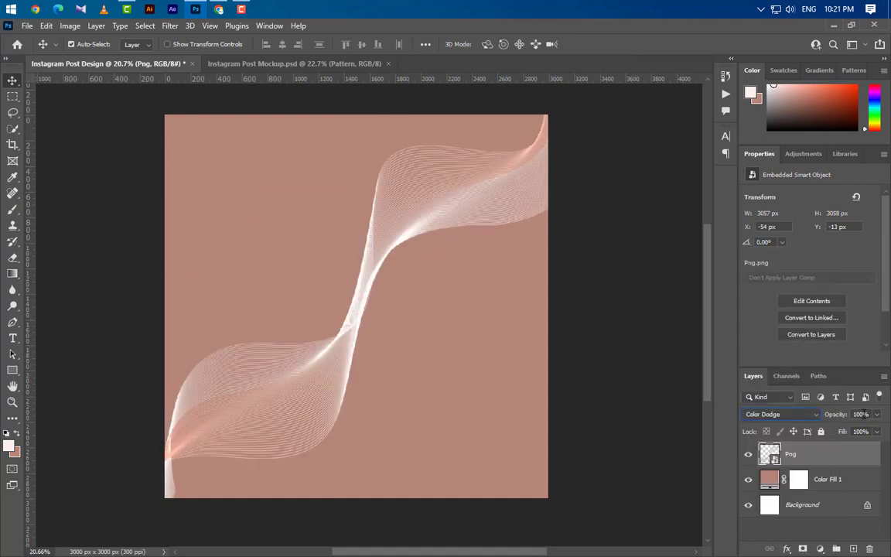
pyautogui.write('50')
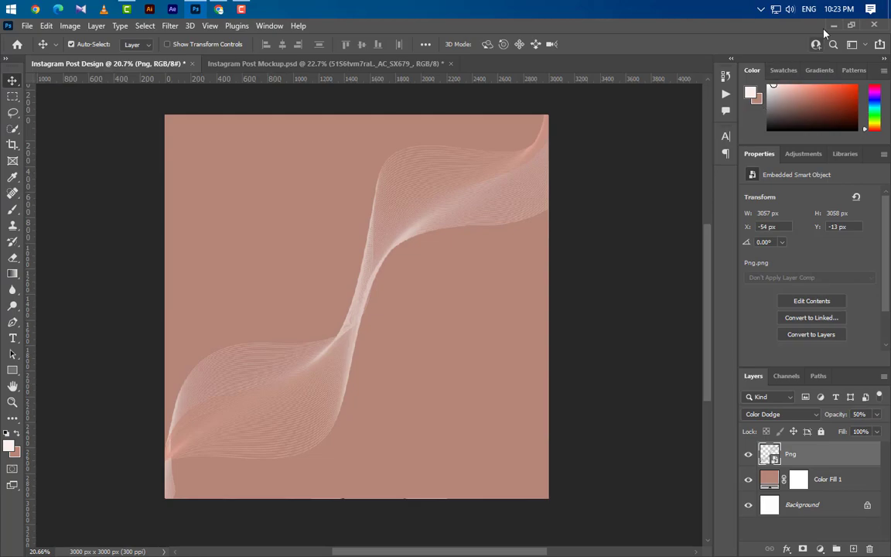
# Place Watch Png, scale it to about half size and centre it on the canvas
pyautogui.click(832, 27)
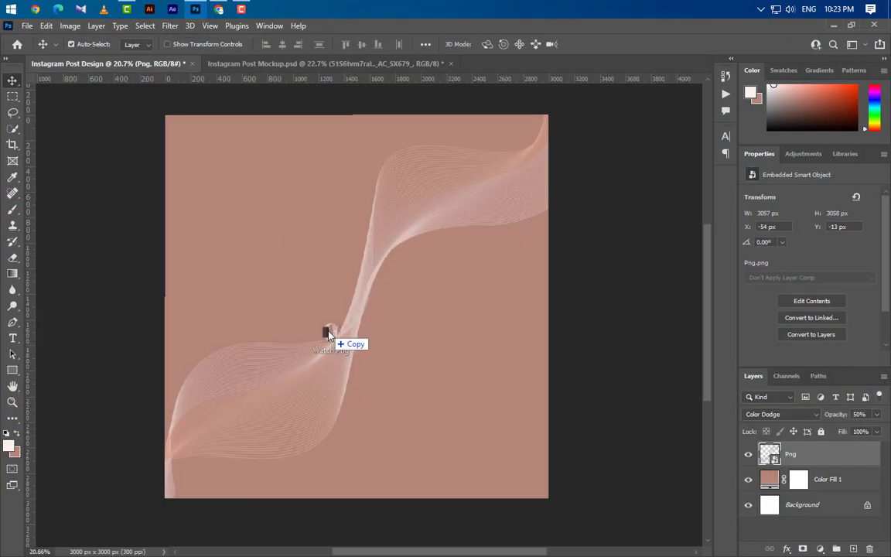
pyautogui.moveTo(194, 13); pyautogui.dragTo(328, 334)
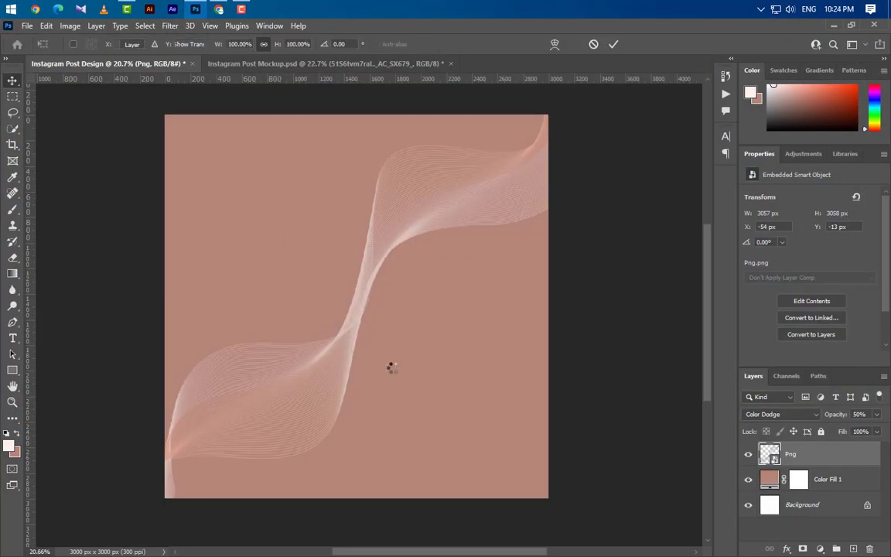
pyautogui.moveTo(359, 117); pyautogui.dragTo(349, 293)
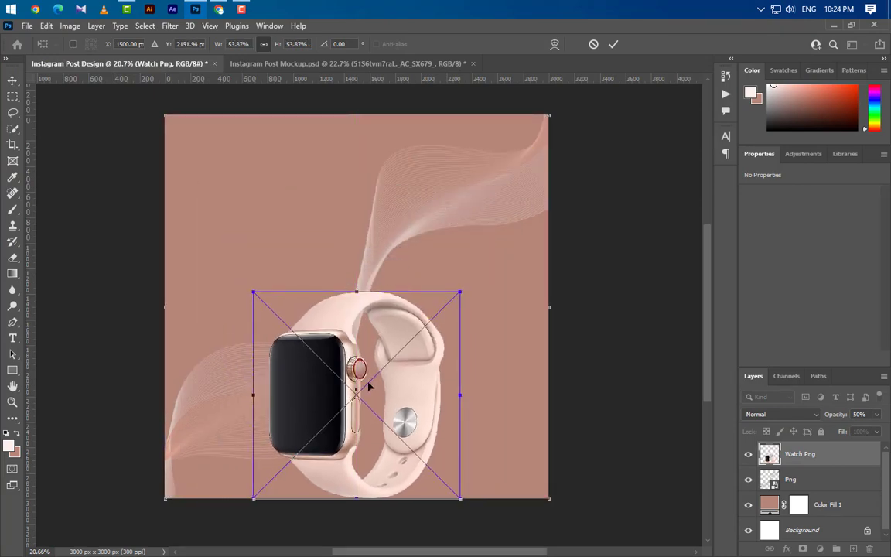
pyautogui.moveTo(372, 385); pyautogui.dragTo(371, 310)
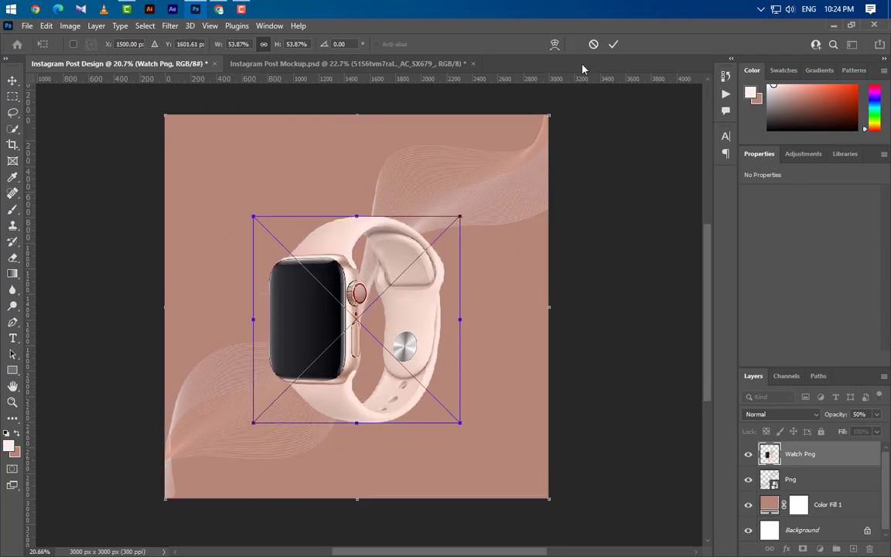
pyautogui.click(613, 44)
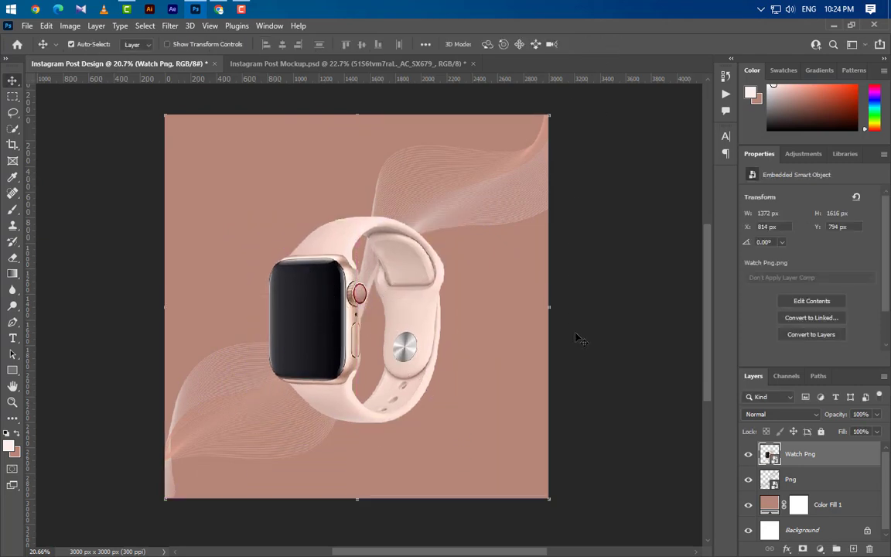
# Add a new Layer 1 above the waves and paint a soft glow around the watch
pyautogui.click(851, 486)
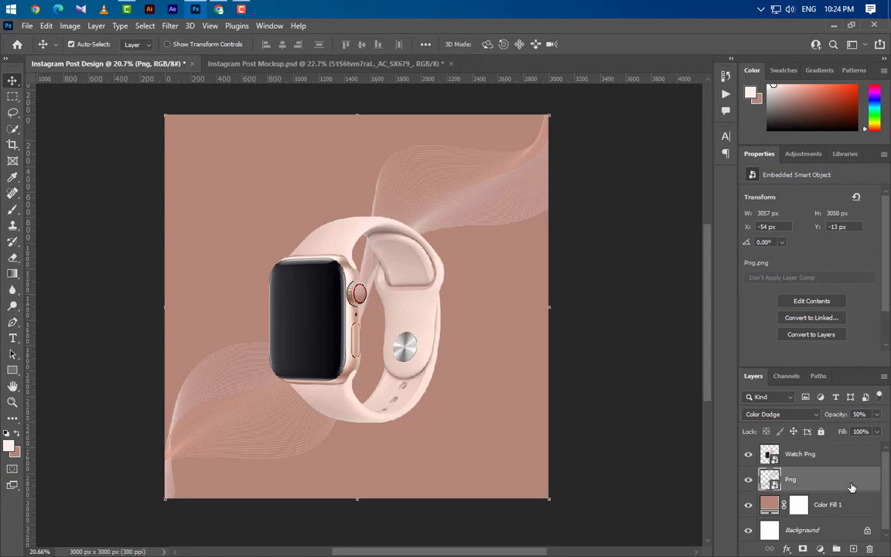
pyautogui.click(853, 549)
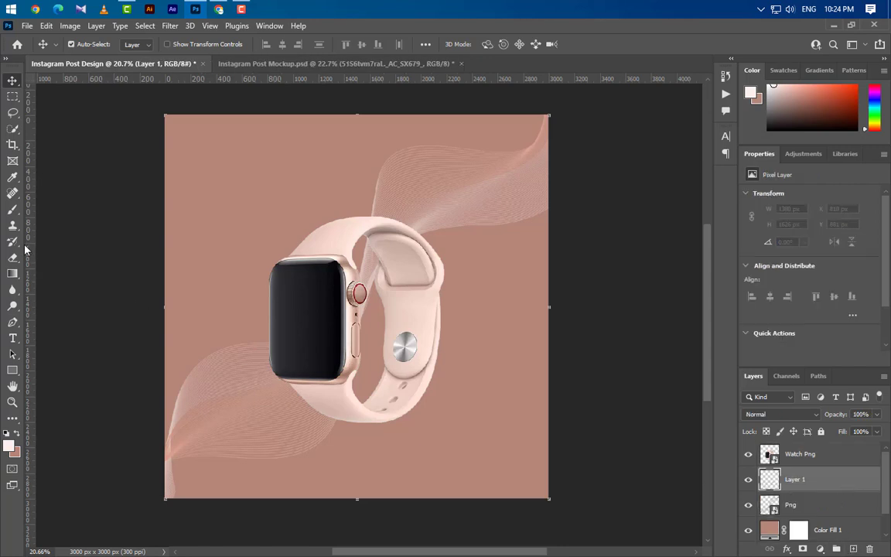
pyautogui.click(11, 213)
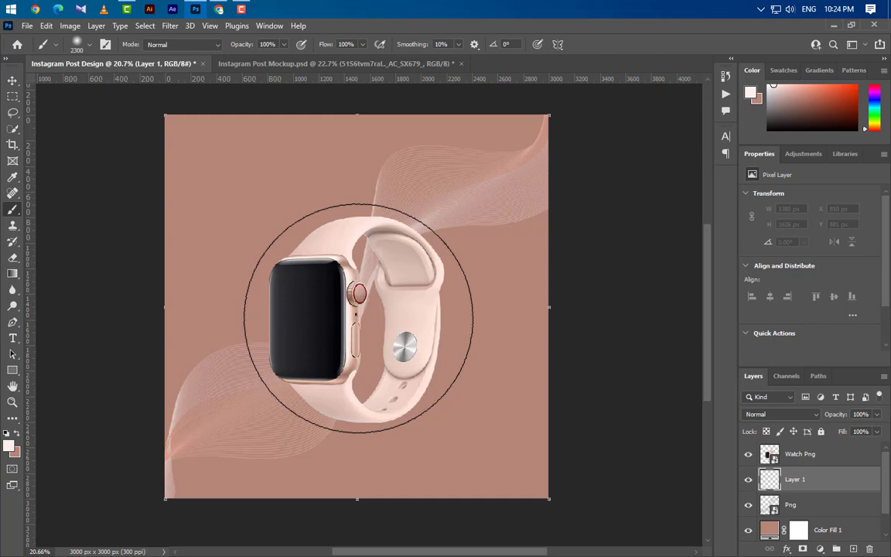
pyautogui.click(356, 318)
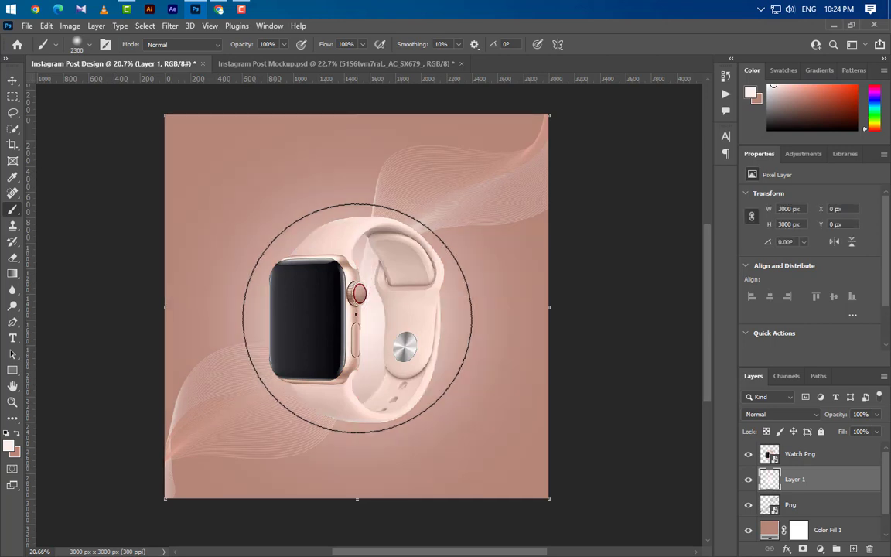
pyautogui.click(356, 317)
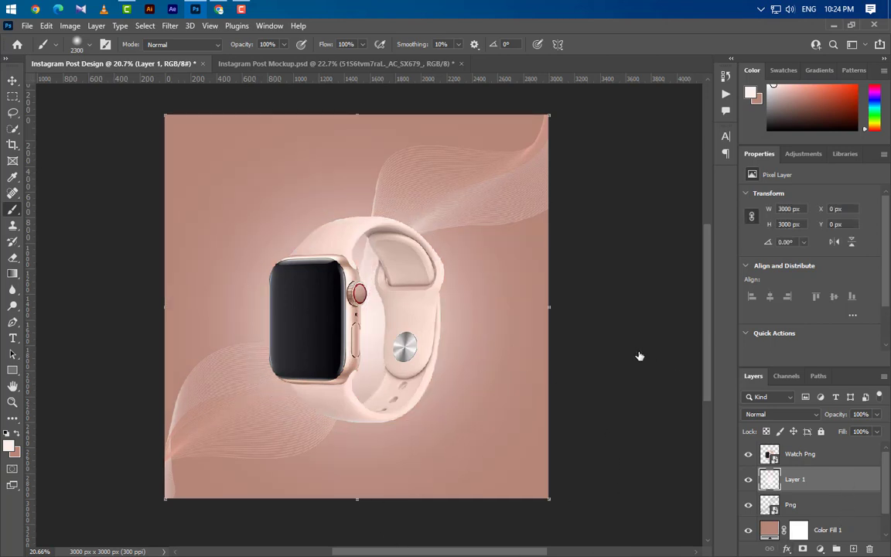
# Give the glow layer a light pink #feefeb Color Overlay effect
pyautogui.doubleClick(835, 478)
pyautogui.click(224, 423)
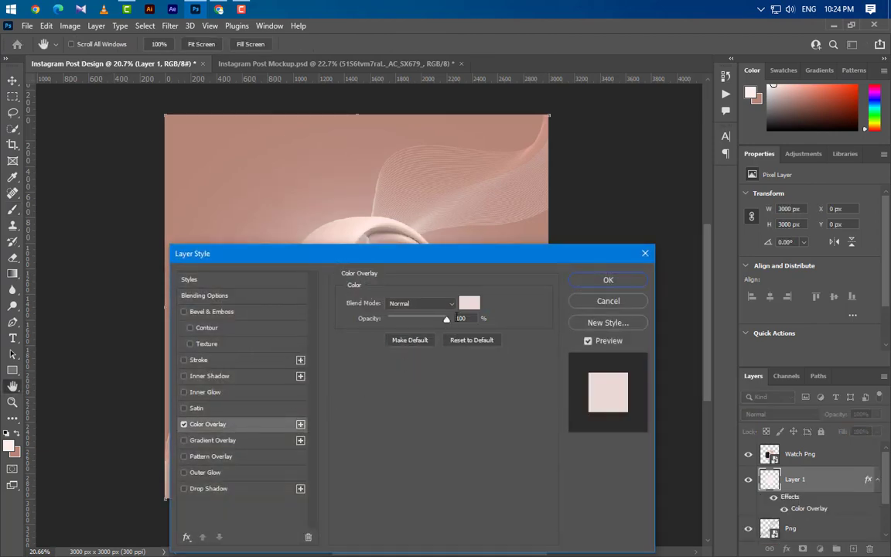
pyautogui.click(469, 302)
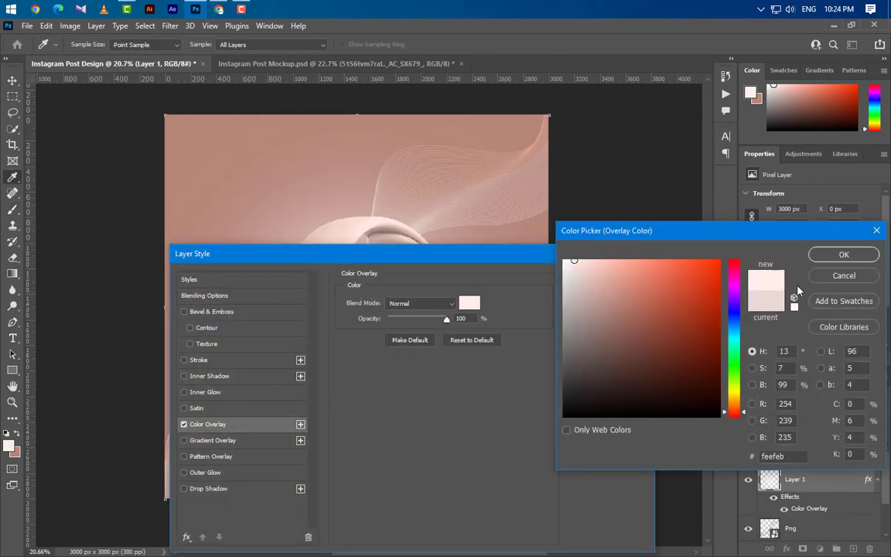
pyautogui.click(844, 254)
pyautogui.click(591, 280)
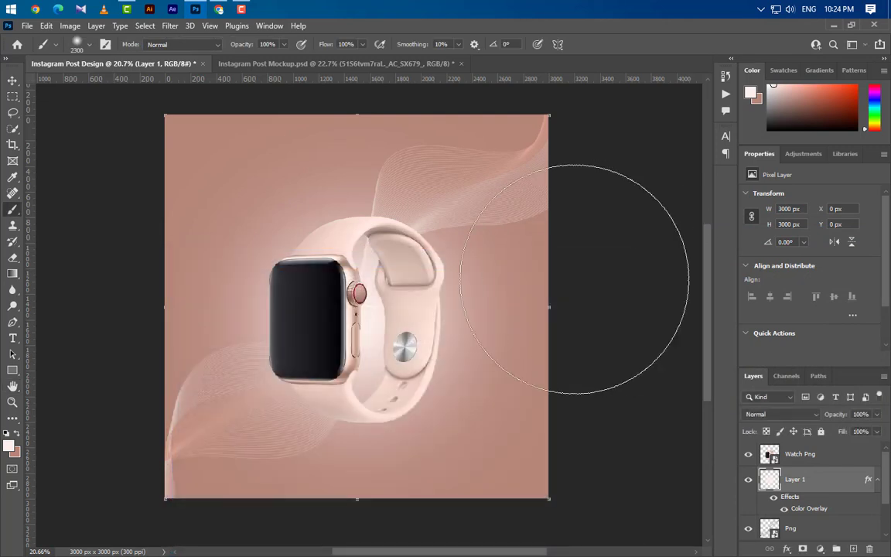
pyautogui.click(12, 80)
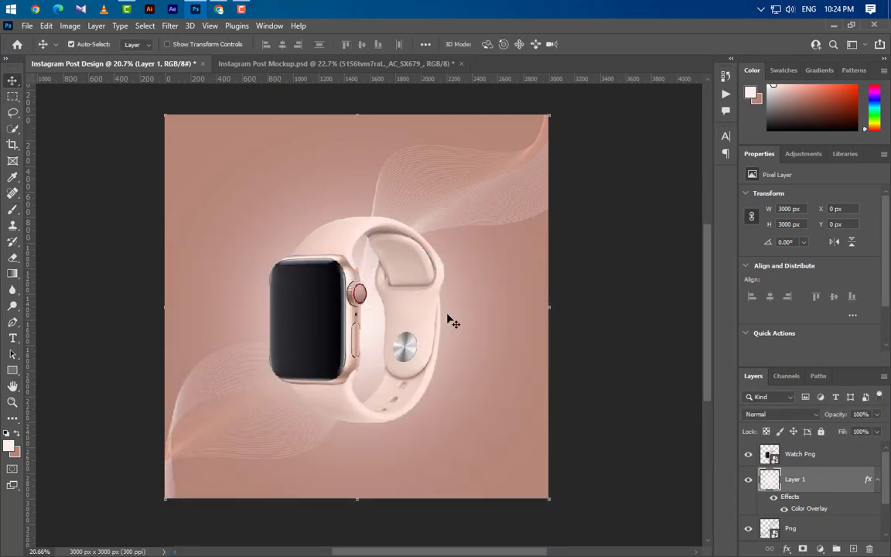
pyautogui.scroll(-1, 789, 456)
pyautogui.scroll(1, 814, 480)
# Add a Drop Shadow to Watch Png with 15% opacity and -90° angle
pyautogui.click(844, 457)
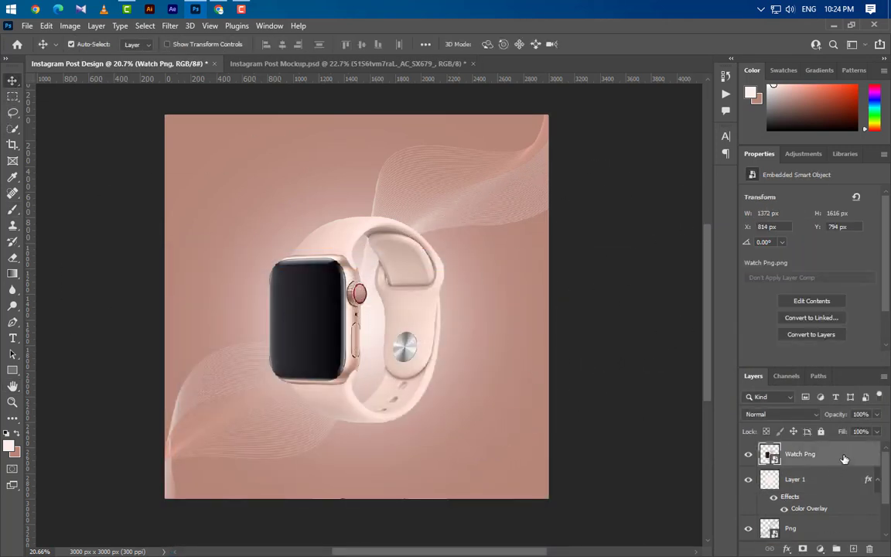
pyautogui.rightClick(837, 460)
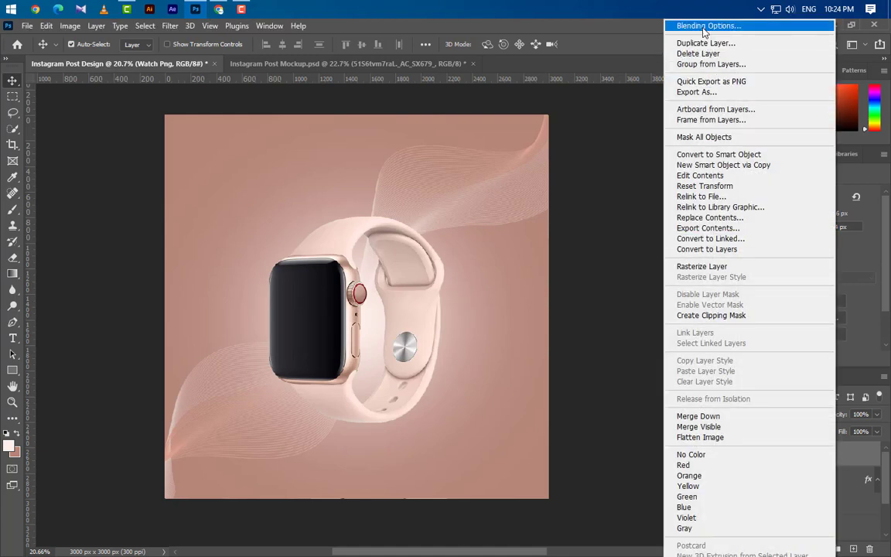
pyautogui.click(631, 23)
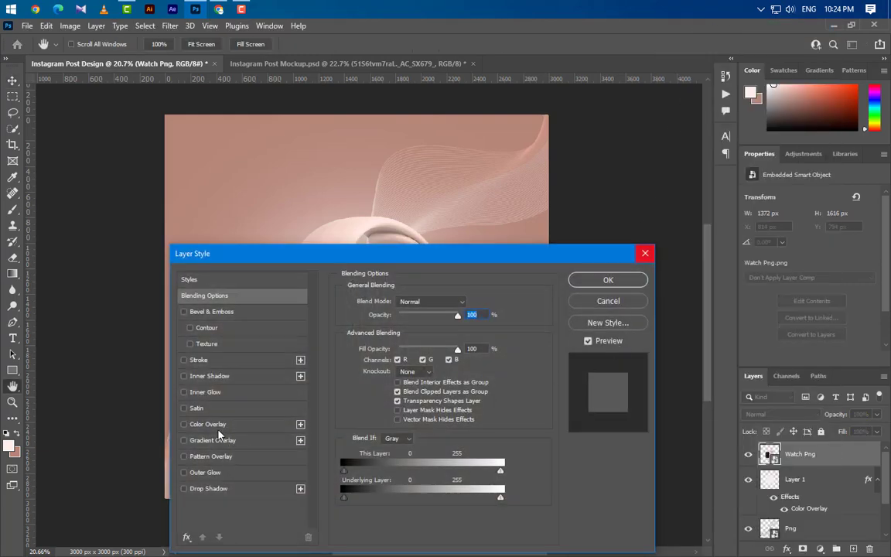
pyautogui.click(207, 488)
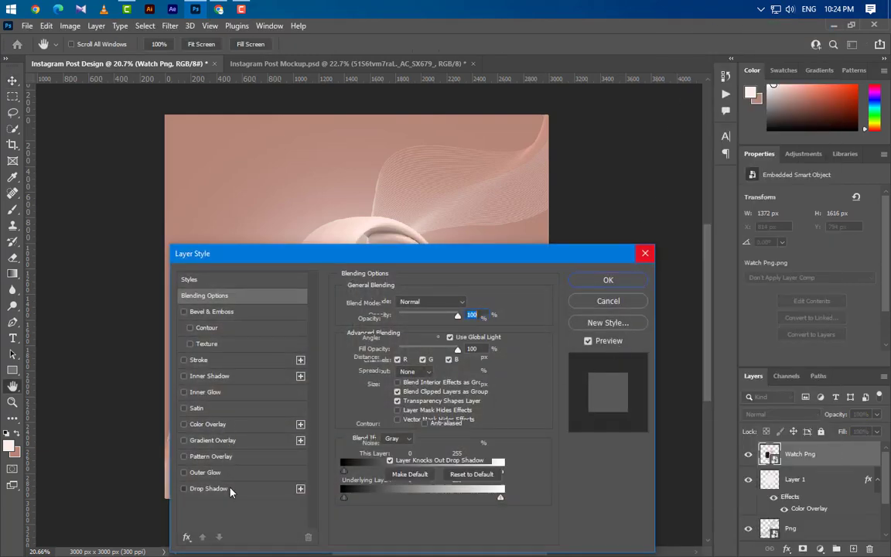
pyautogui.doubleClick(459, 318)
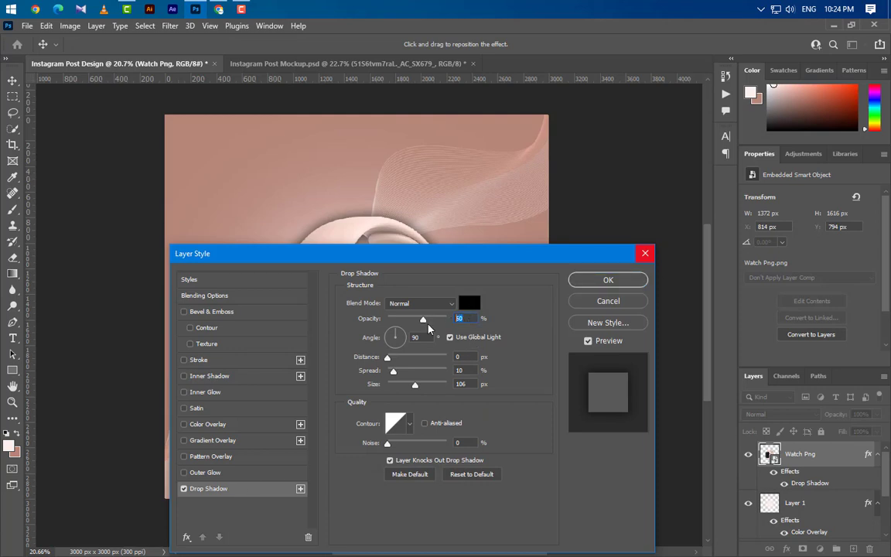
pyautogui.write('15')
pyautogui.doubleClick(417, 337)
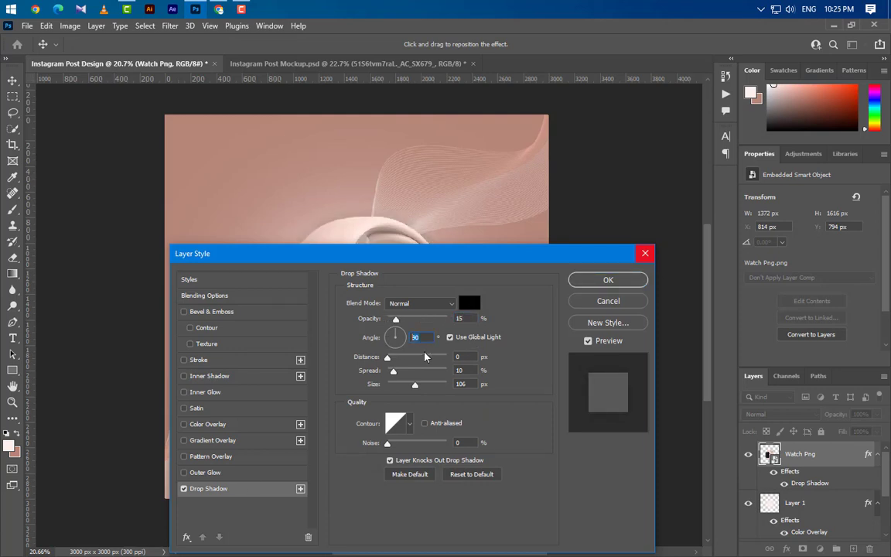
pyautogui.write('-90')
# Turn off Use Global Light, set shadow spread 0 and size 20, and apply
pyautogui.click(449, 337)
pyautogui.doubleClick(459, 370)
pyautogui.write('0')
pyautogui.doubleClick(460, 384)
pyautogui.write('20')
pyautogui.click(608, 281)
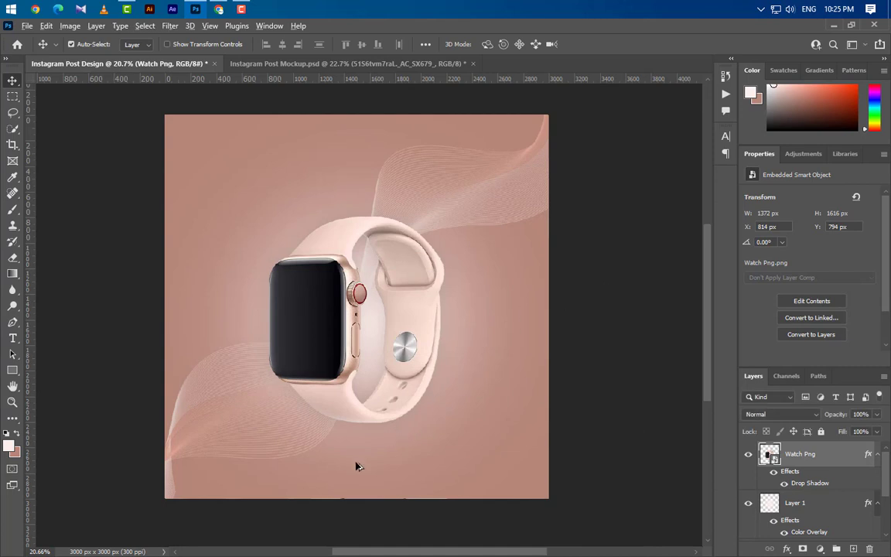
# Draw a flat black ellipse beneath the watch on a new layer above Layer 1
pyautogui.scroll(2, 356, 466)
pyautogui.scroll(2, 366, 465)
pyautogui.scroll(1, 401, 456)
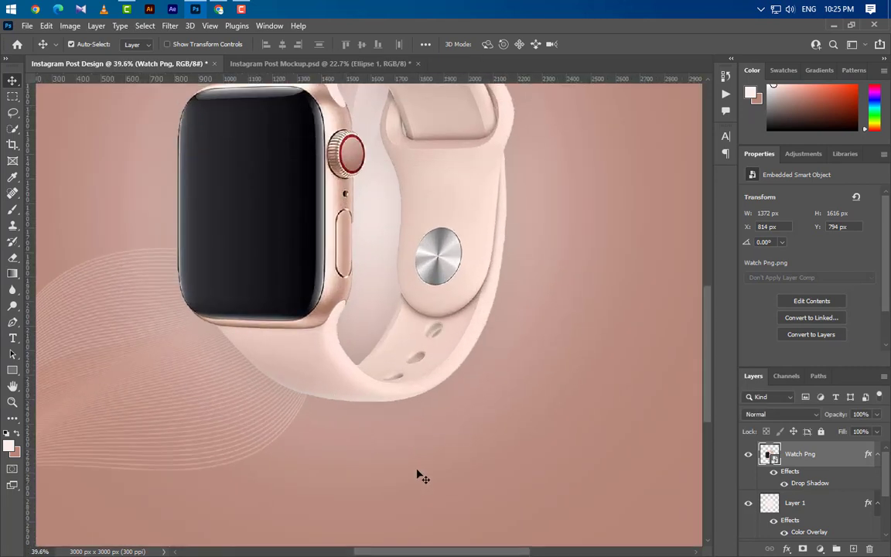
pyautogui.click(14, 371)
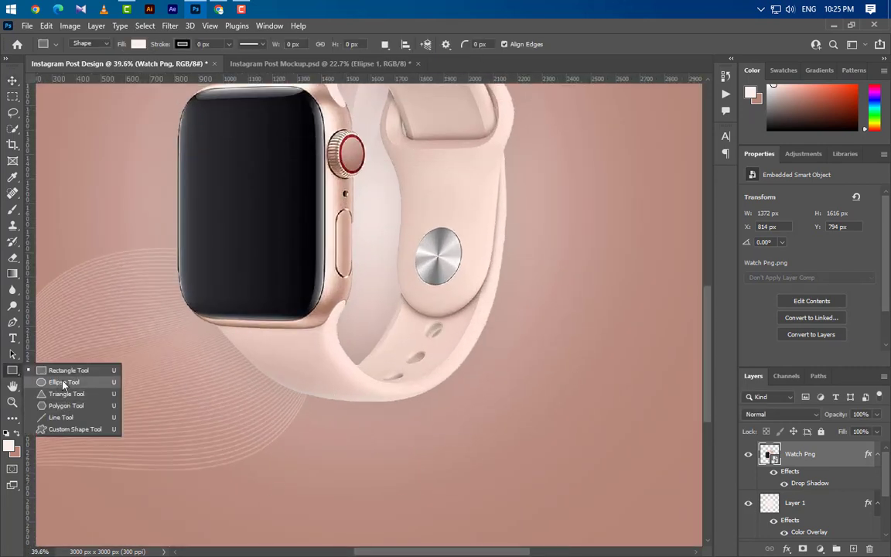
pyautogui.click(62, 382)
pyautogui.click(831, 505)
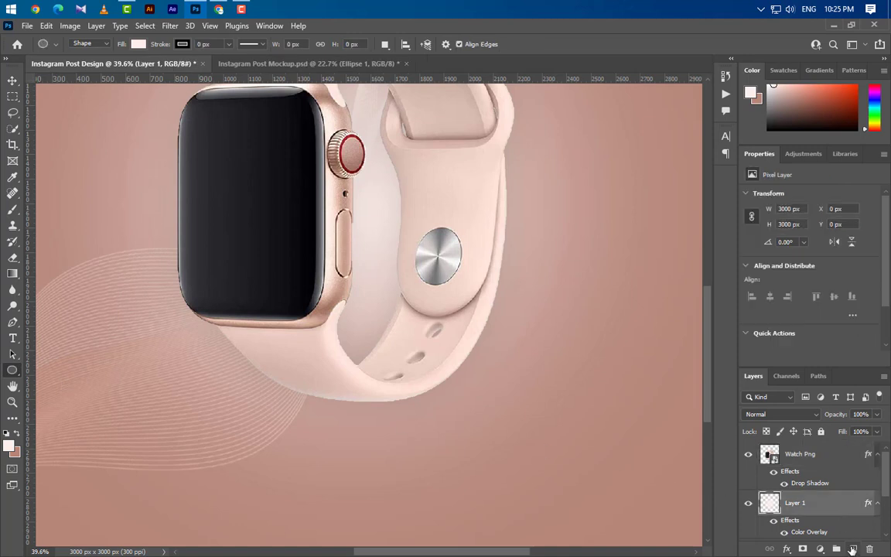
pyautogui.click(853, 549)
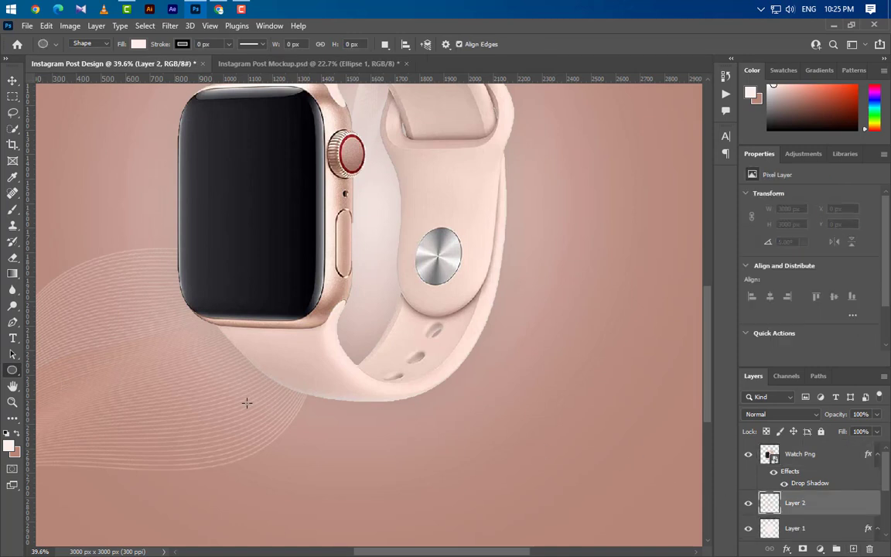
pyautogui.moveTo(247, 403)
pyautogui.mouseDown()
pyautogui.moveTo(485, 410)
pyautogui.moveTo(479, 411)
pyautogui.mouseUp()
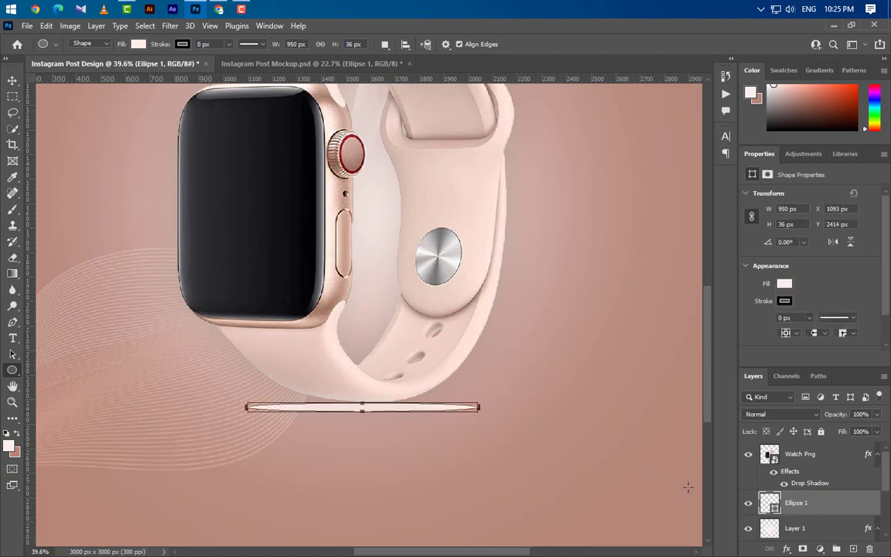
pyautogui.doubleClick(771, 503)
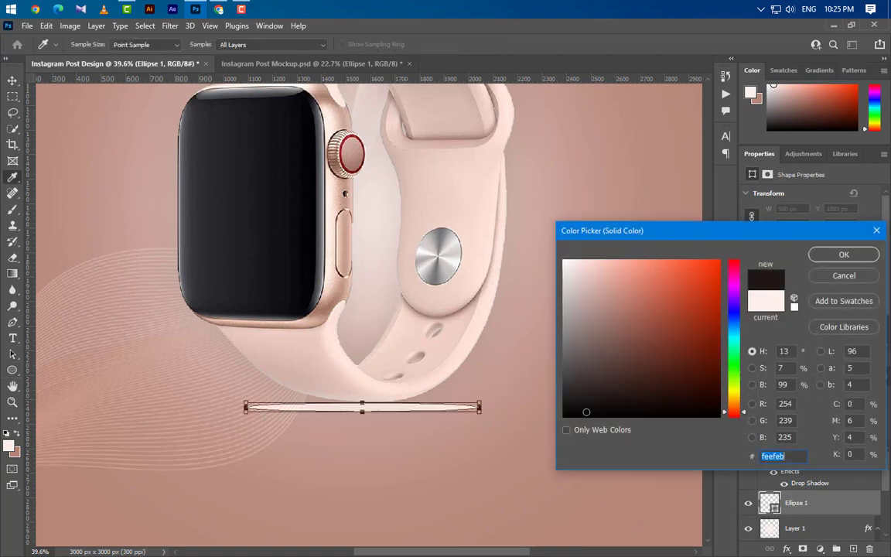
pyautogui.write('000000')
pyautogui.click(844, 254)
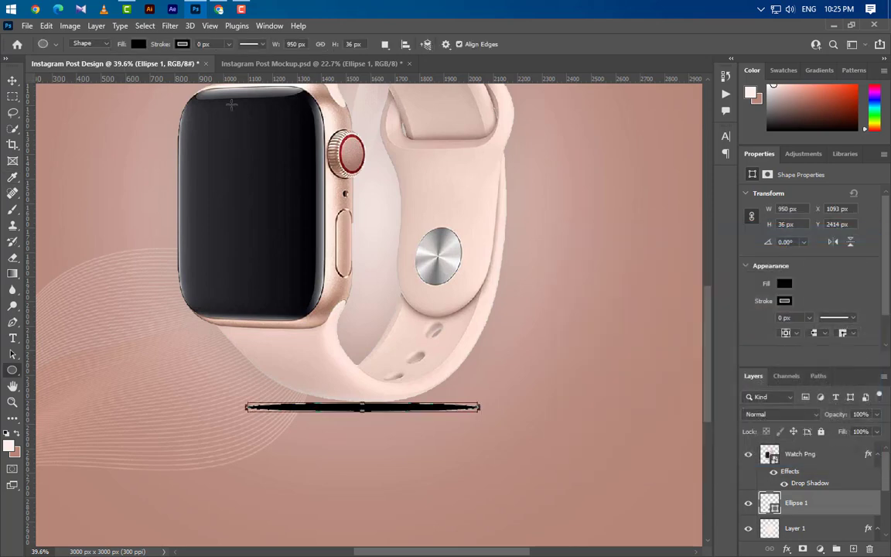
# Blur the ellipse with a 15 px Gaussian Blur and set its opacity to 90%
pyautogui.click(169, 26)
pyautogui.moveTo(177, 184)
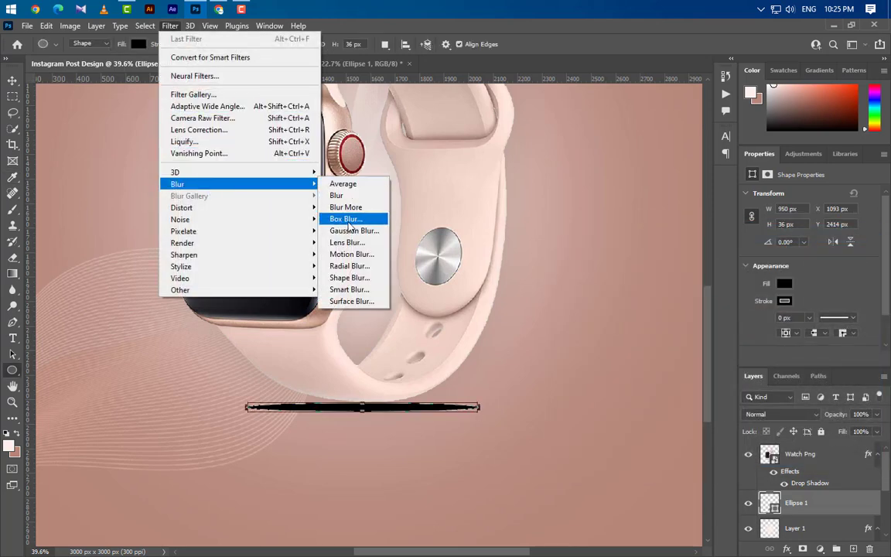
pyautogui.click(353, 230)
pyautogui.click(541, 229)
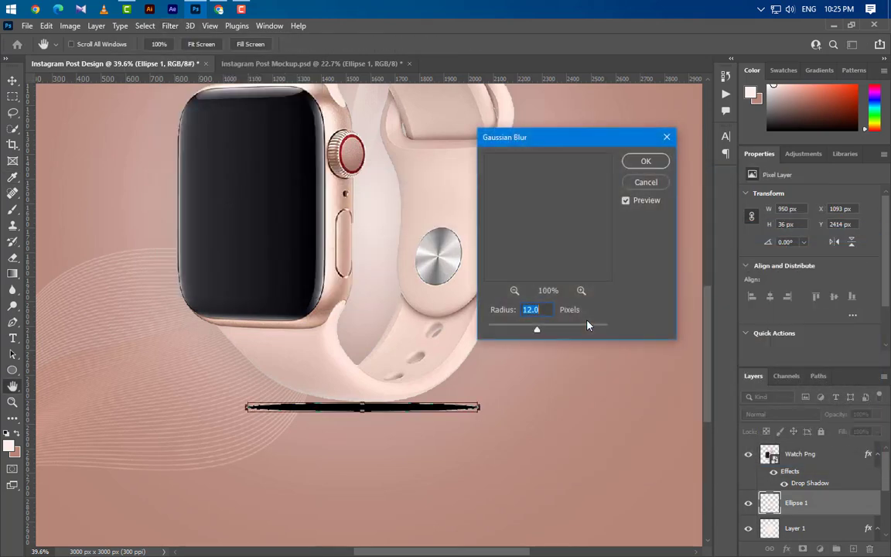
pyautogui.write('15')
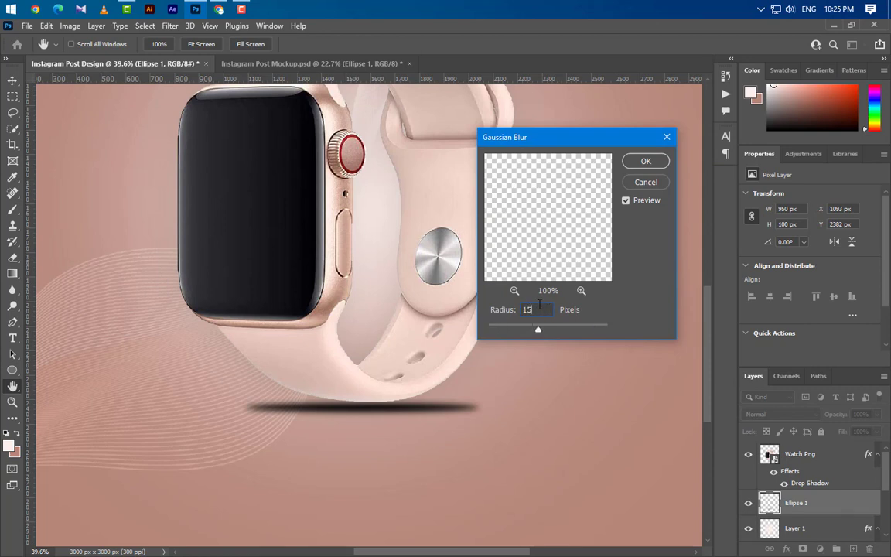
pyautogui.click(646, 162)
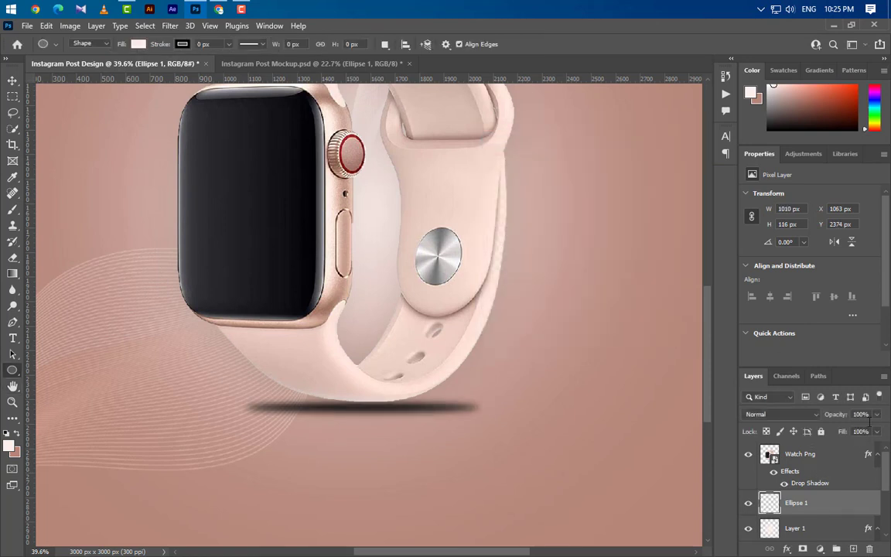
pyautogui.write('9')
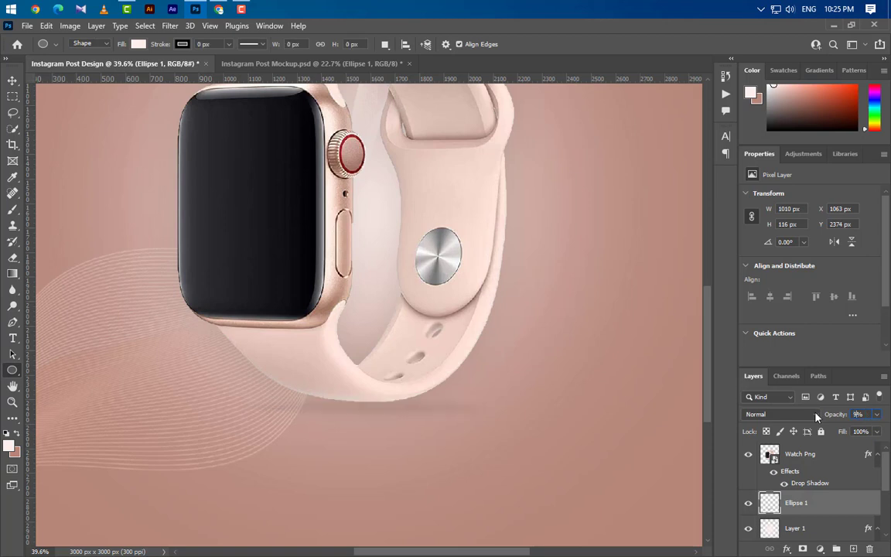
pyautogui.write('0')
pyautogui.click(12, 81)
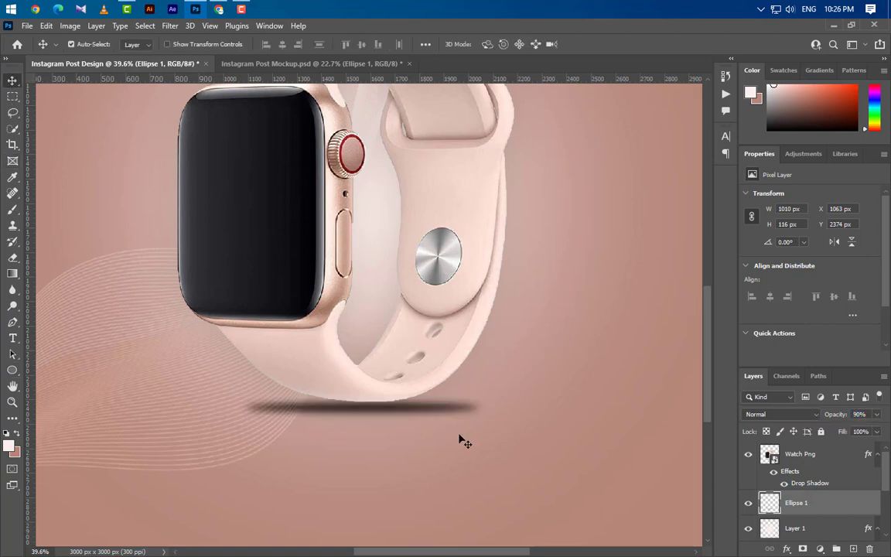
# Shift the shadow under the watch, duplicate it and clip the copy to Watch Png
pyautogui.moveTo(378, 408); pyautogui.dragTo(389, 406)
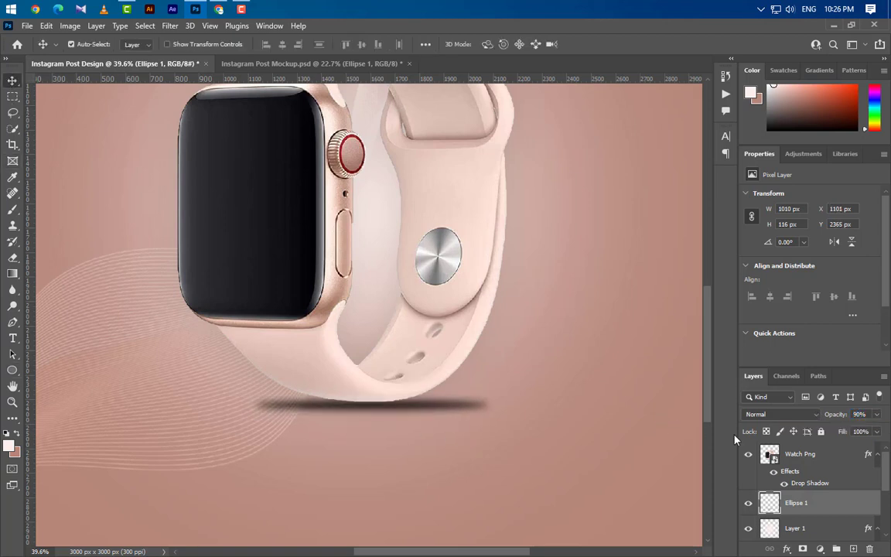
pyautogui.moveTo(851, 504); pyautogui.dragTo(856, 547)
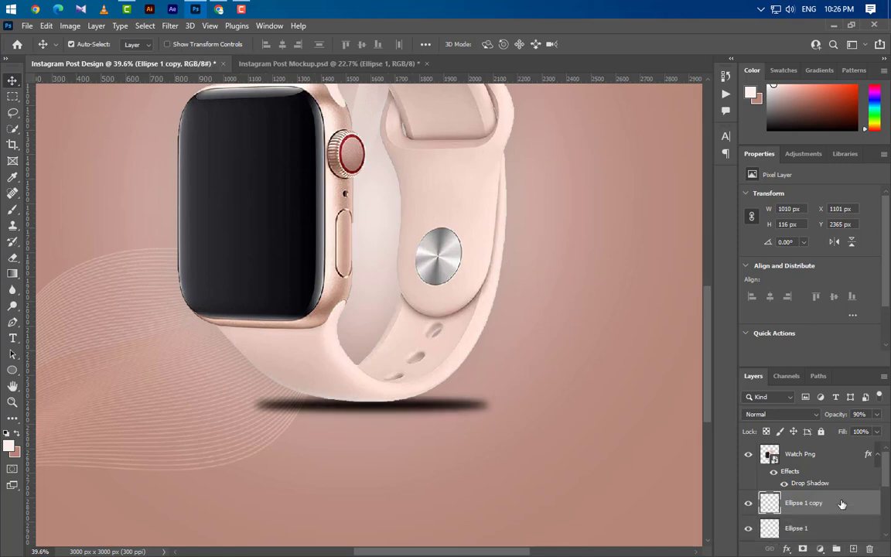
pyautogui.moveTo(851, 503); pyautogui.dragTo(858, 450)
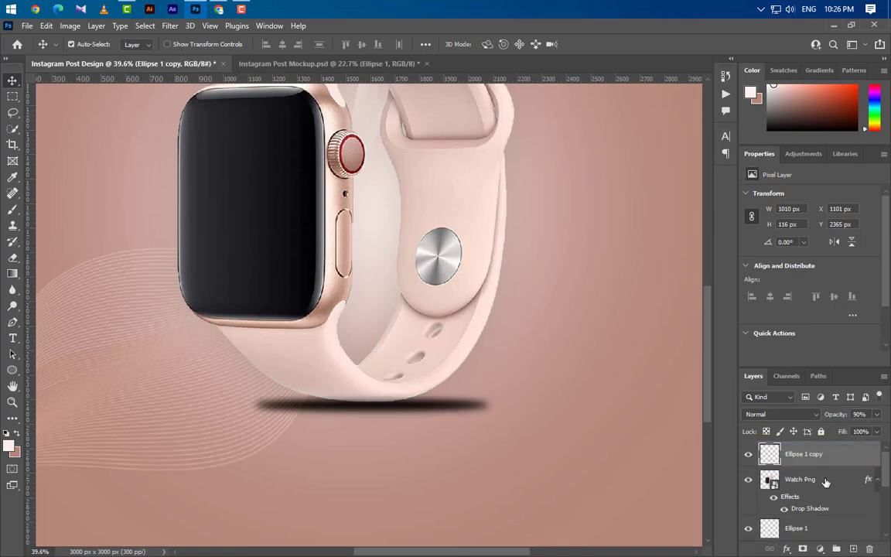
pyautogui.click(825, 482)
pyautogui.rightClick(843, 454)
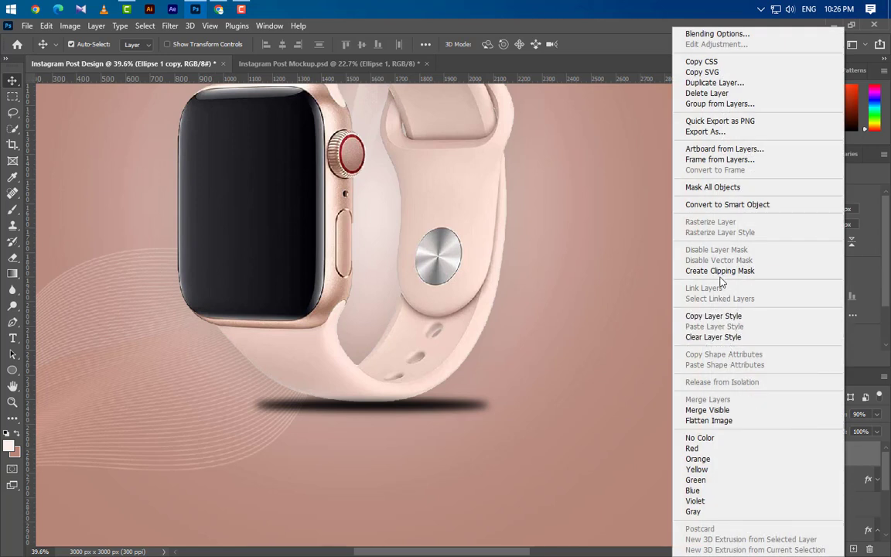
pyautogui.click(720, 271)
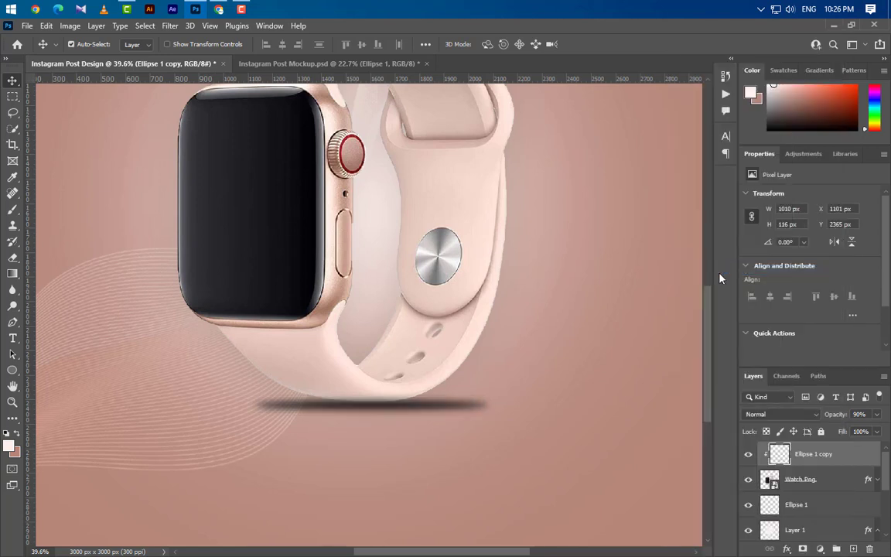
# Blend Ellipse 1 copy in Overlay mode and nudge both shadow ellipses upward
pyautogui.click(804, 415)
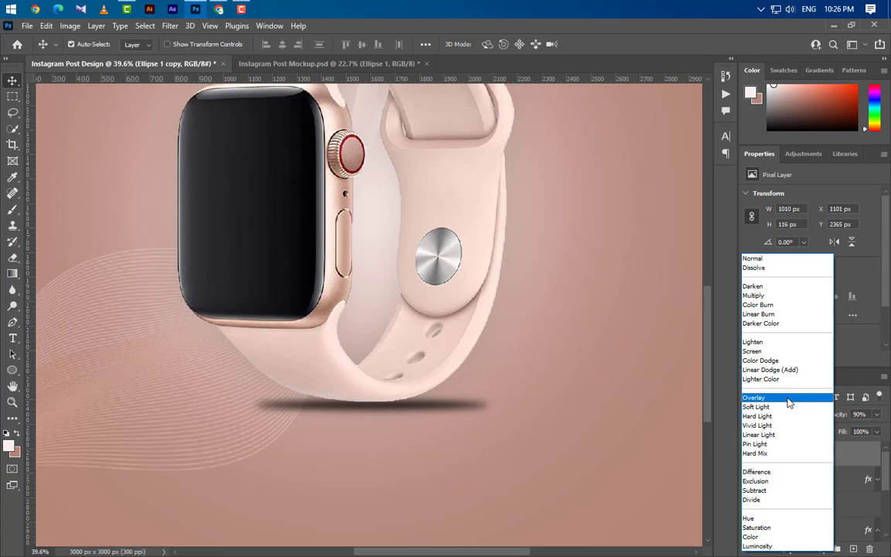
pyautogui.click(789, 399)
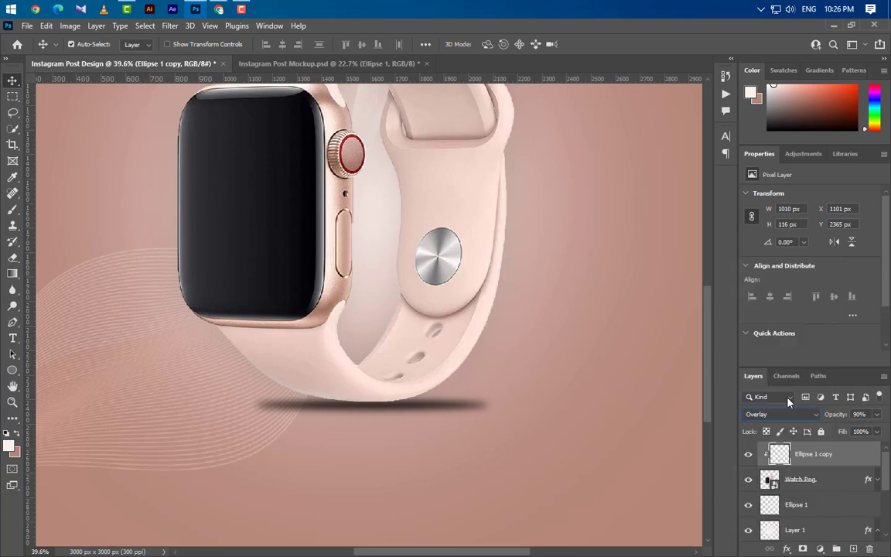
pyautogui.keyDown('ctrl'); pyautogui.click(827, 510); pyautogui.keyUp('ctrl')
pyautogui.press('Up')
pyautogui.press('Up')
pyautogui.press('Up')
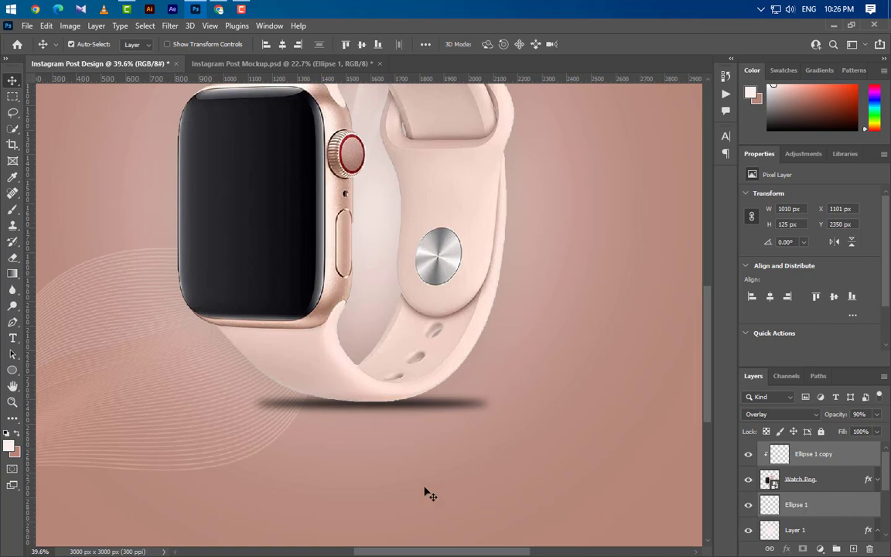
pyautogui.scroll(-2, 378, 491)
pyautogui.scroll(-3, 375, 491)
pyautogui.click(486, 379)
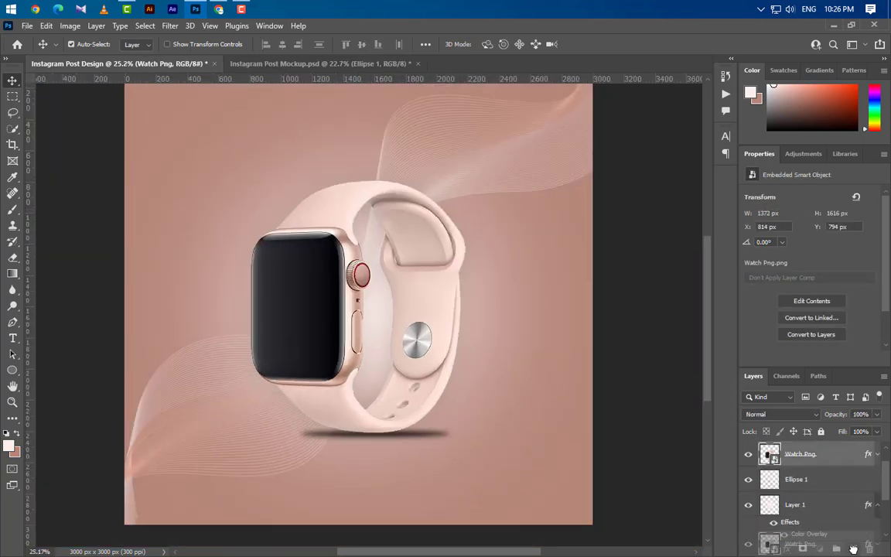
# Duplicate the watch layer and clip Ellipse 1 copy to the new watch copy
pyautogui.hotkey('ctrl', 'j')
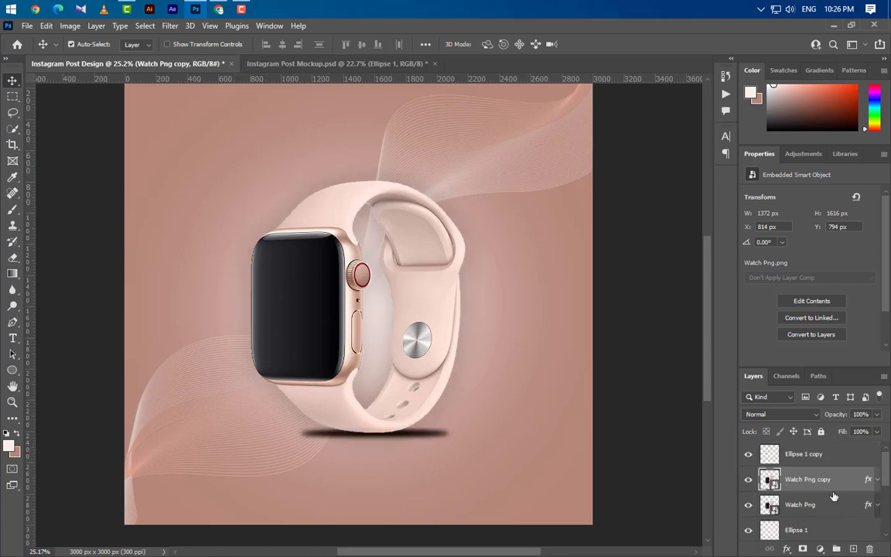
pyautogui.moveTo(832, 481); pyautogui.dragTo(808, 451)
pyautogui.click(831, 480)
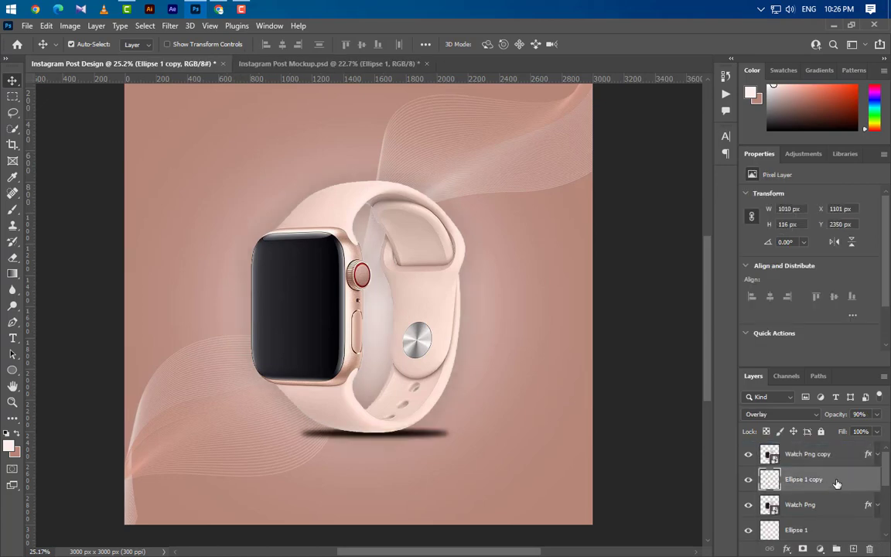
pyautogui.rightClick(834, 479)
pyautogui.click(727, 271)
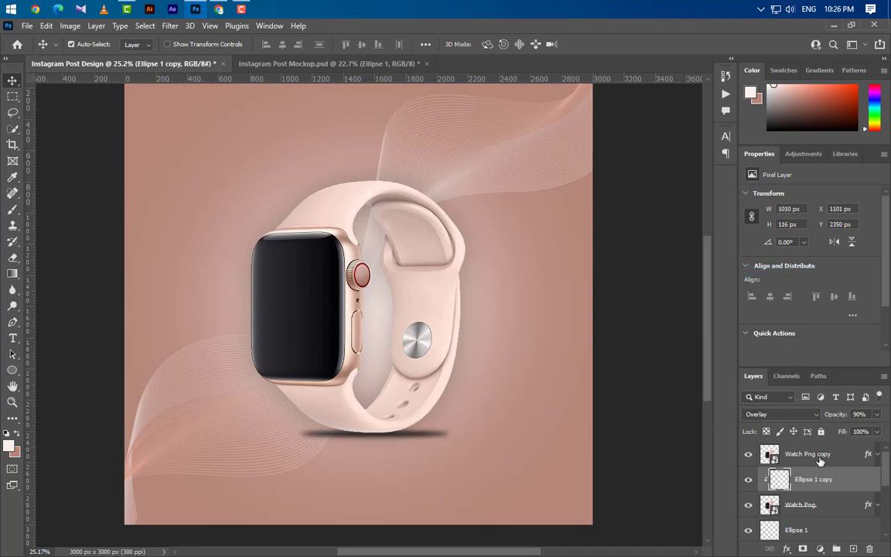
# Flip the watch copy vertically and move it directly below the original
pyautogui.hotkey('ctrl', 't')
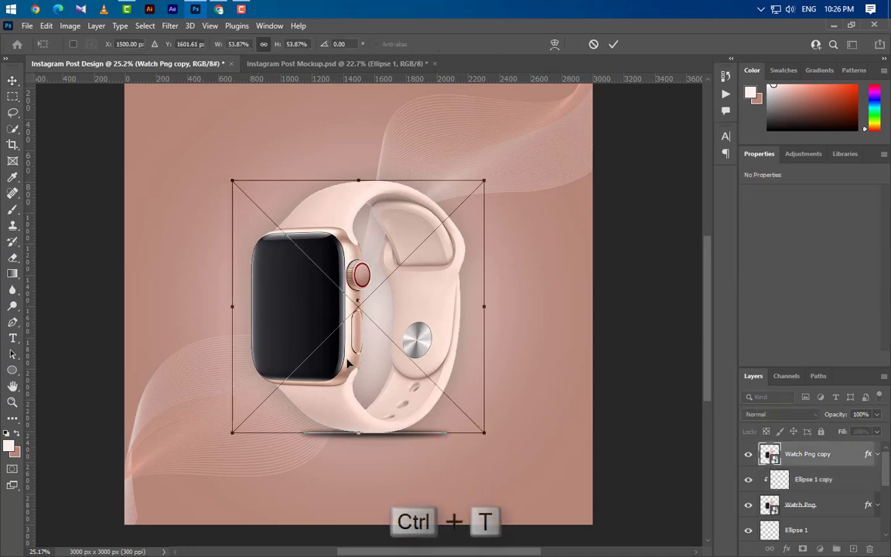
pyautogui.rightClick(348, 116)
pyautogui.click(381, 352)
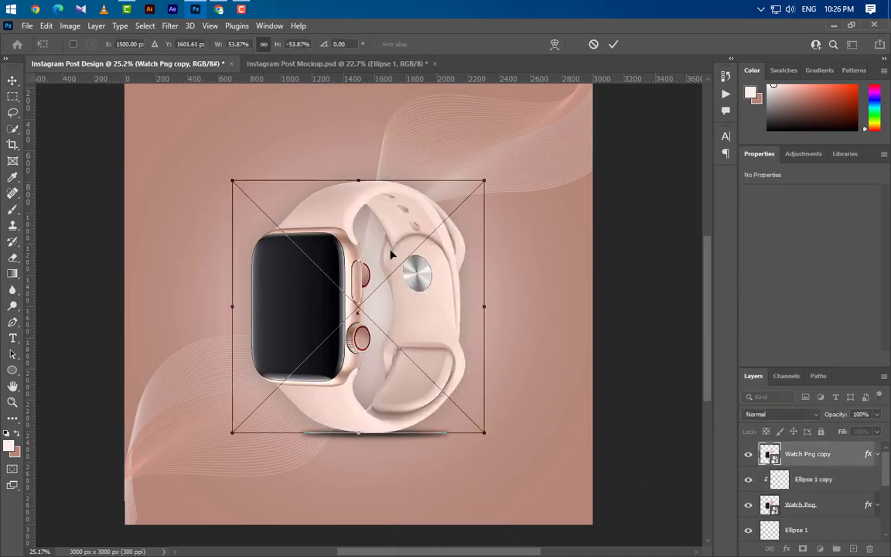
pyautogui.moveTo(391, 292)
pyautogui.mouseDown()
pyautogui.moveTo(390, 492)
pyautogui.moveTo(394, 476)
pyautogui.mouseUp()
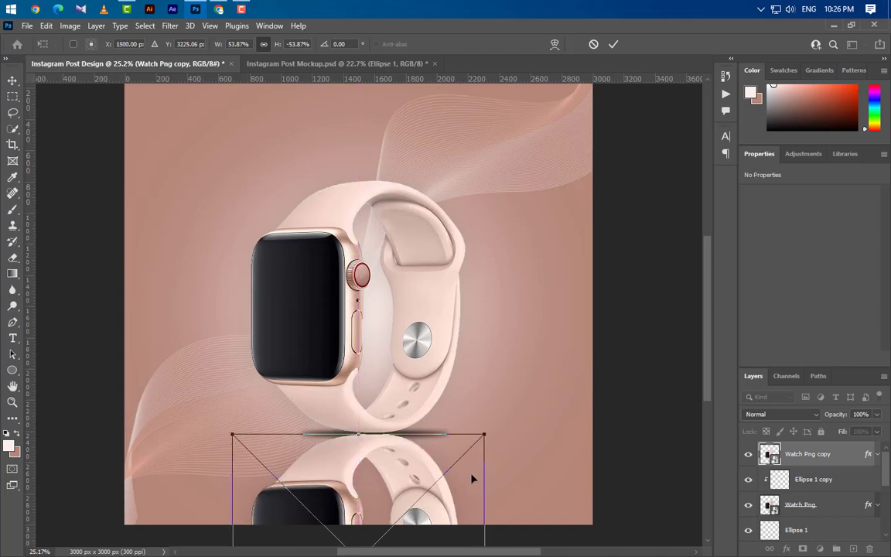
pyautogui.click(613, 44)
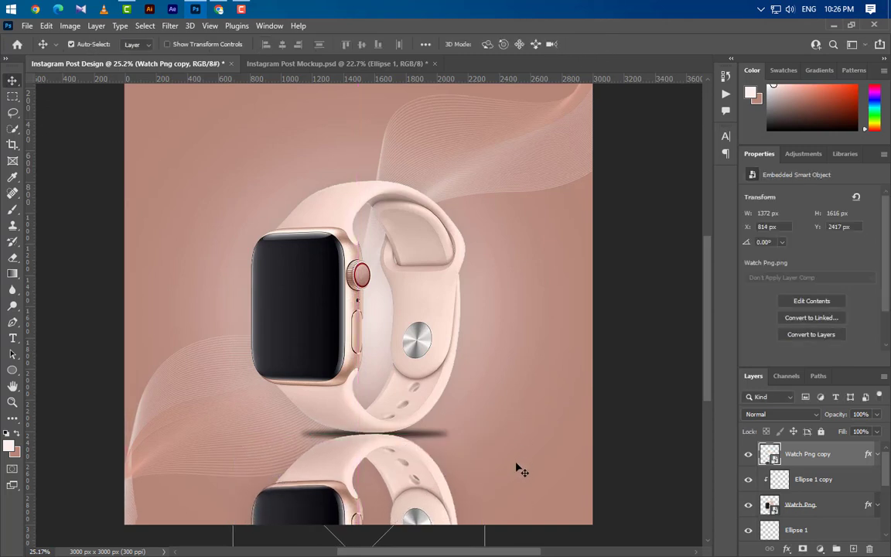
pyautogui.scroll(1, 369, 488)
pyautogui.scroll(1, 369, 488)
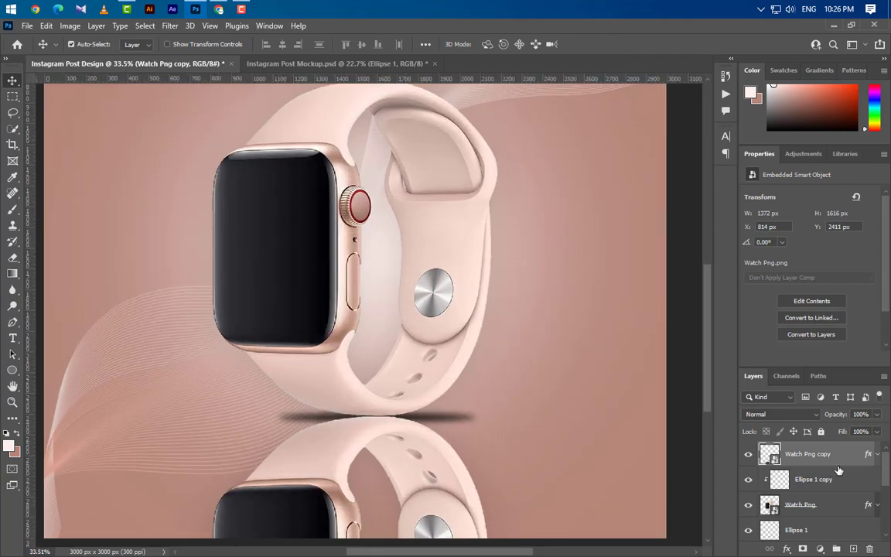
# Move the Watch Png copy beneath the original watch and add a layer mask
pyautogui.moveTo(838, 470); pyautogui.dragTo(824, 454)
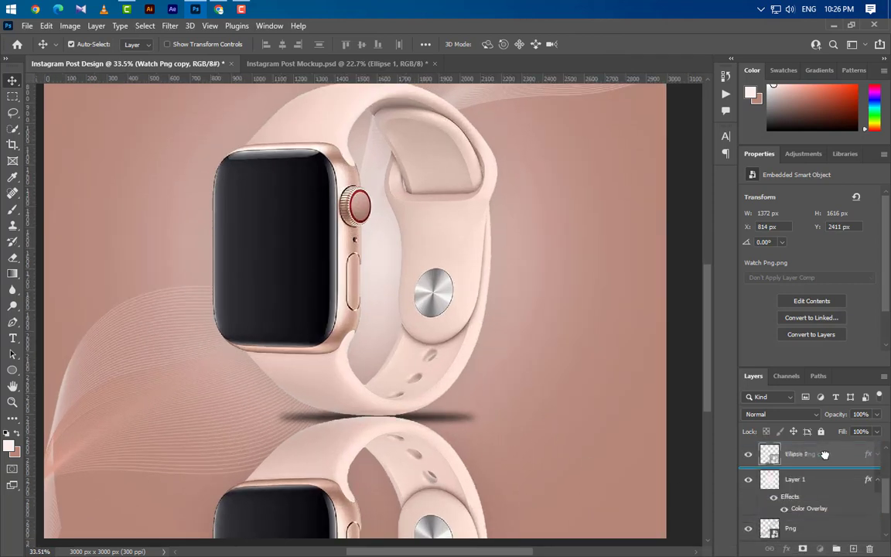
pyautogui.moveTo(825, 454); pyautogui.dragTo(825, 469)
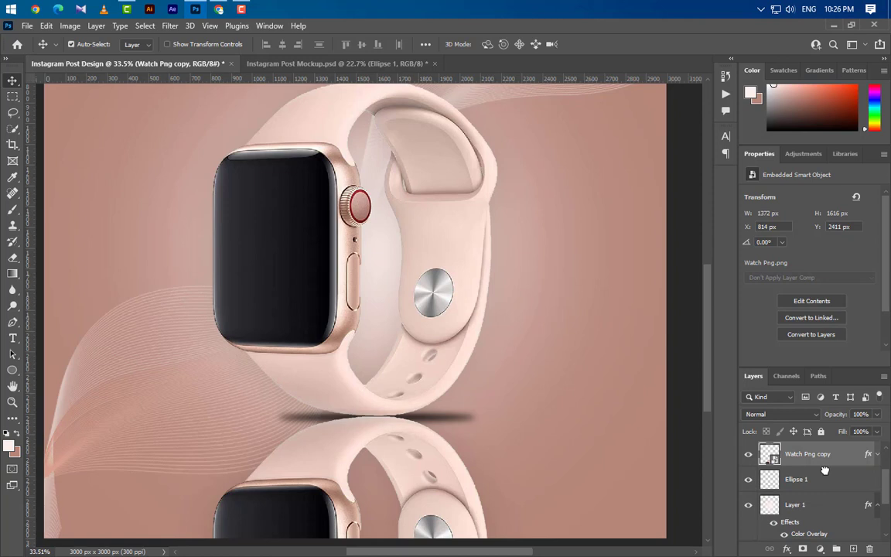
pyautogui.click(803, 549)
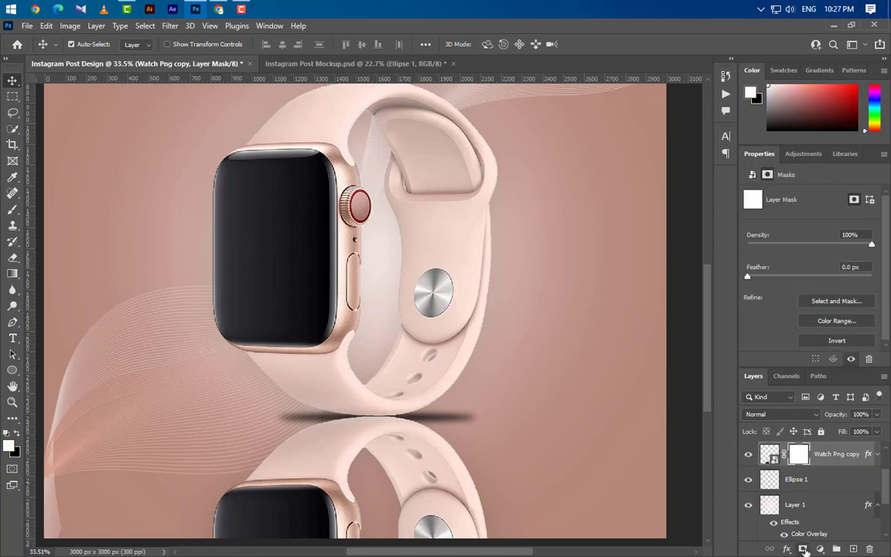
# Drag a black-to-transparent gradient upward on the mask to fade the reflection
pyautogui.click(13, 274)
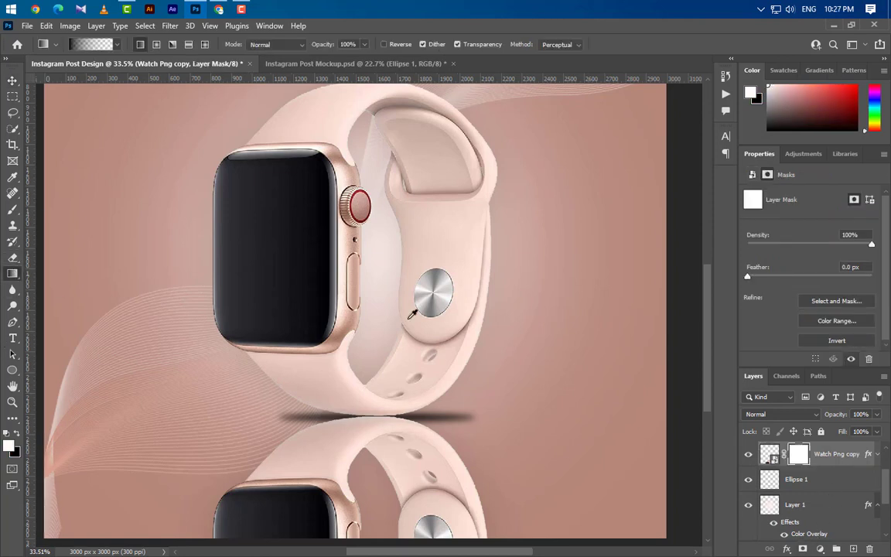
pyautogui.keyDown('alt'); pyautogui.scroll(-2, 37, 153); pyautogui.keyUp('alt')
pyautogui.click(85, 44)
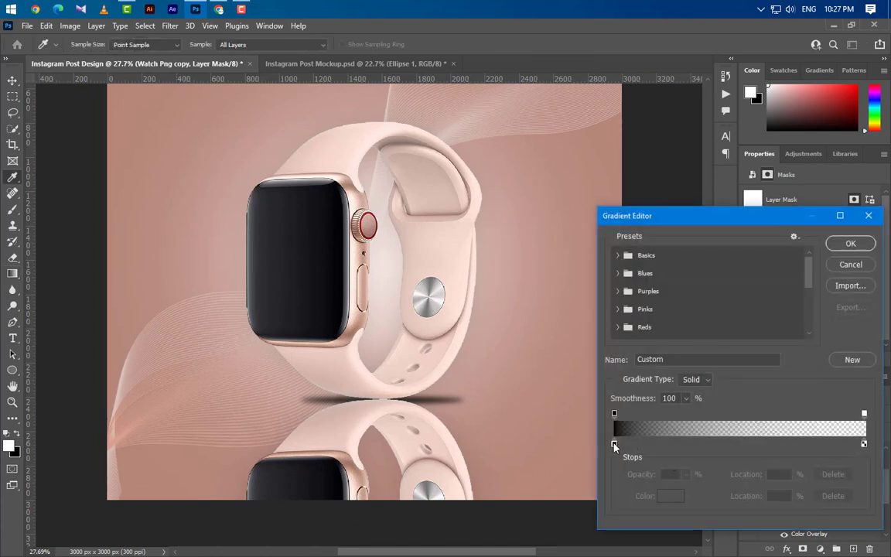
pyautogui.click(614, 444)
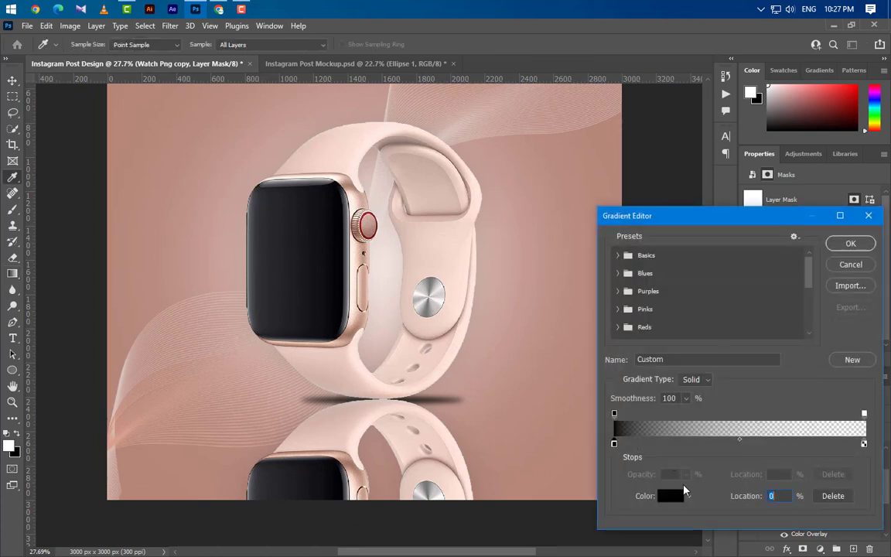
pyautogui.click(866, 414)
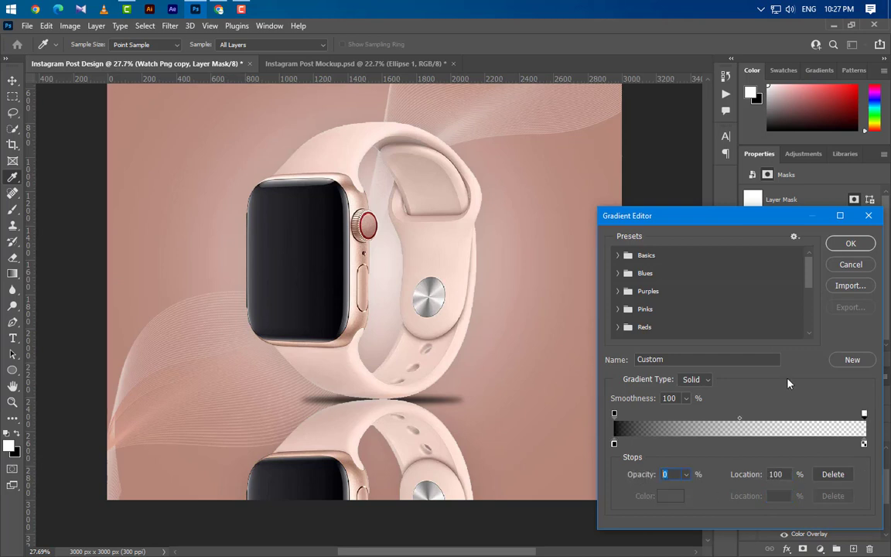
pyautogui.click(851, 243)
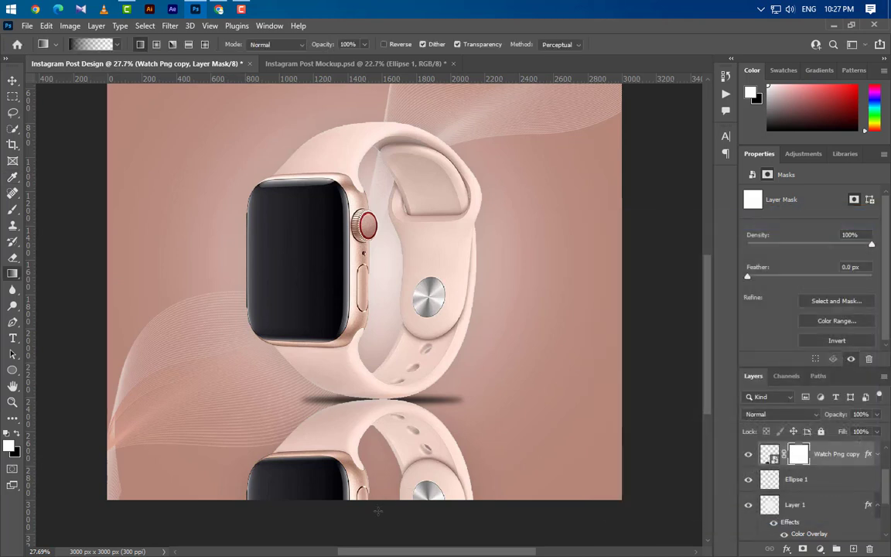
pyautogui.moveTo(376, 511); pyautogui.dragTo(375, 238)
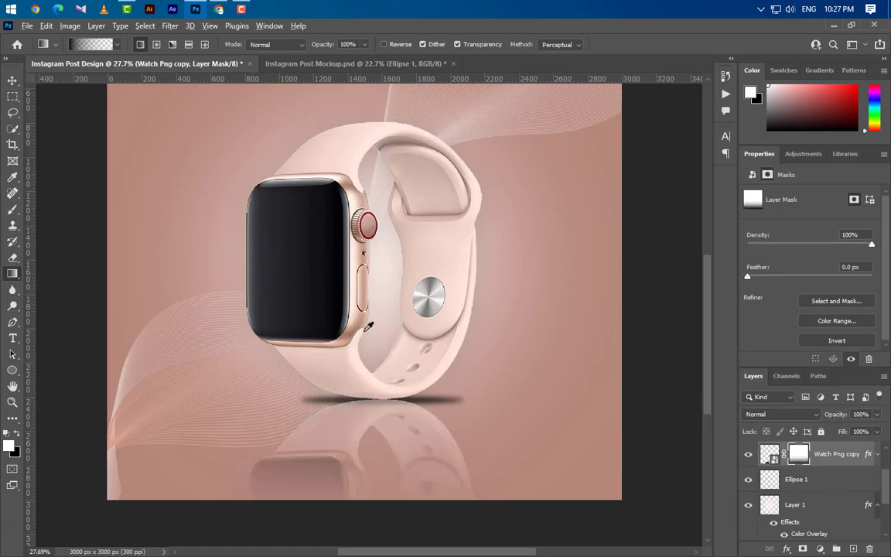
pyautogui.scroll(-2, 481, 475)
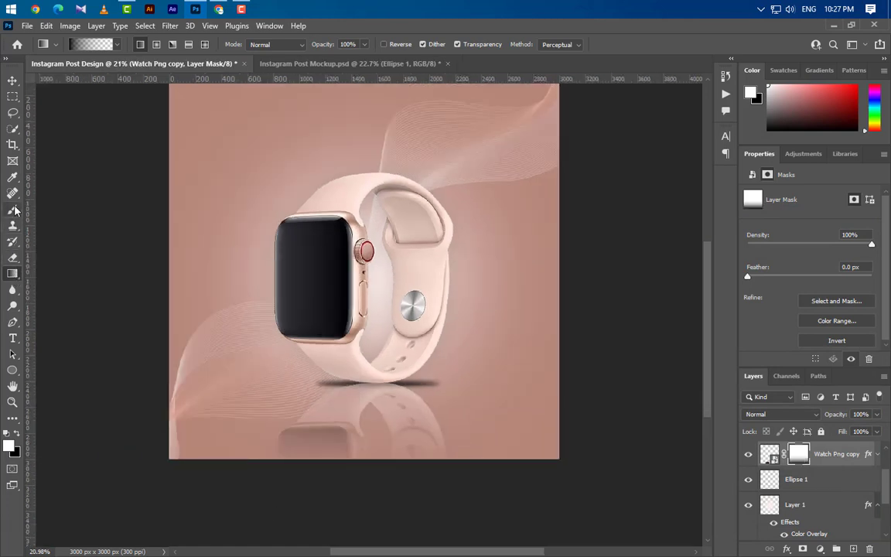
# Soften the reflection mask and the Ellipse 1 shadow with a 45%-opacity eraser
pyautogui.click(13, 258)
pyautogui.scroll(-1, 326, 388)
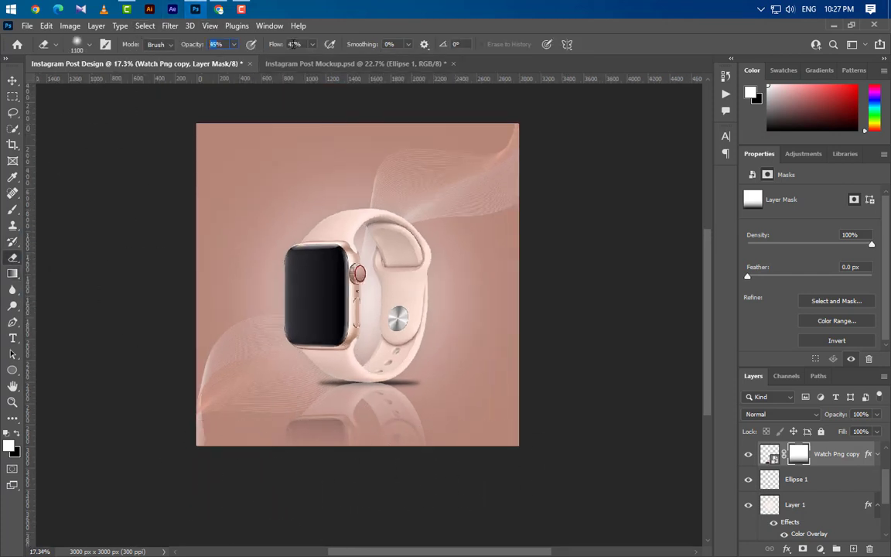
pyautogui.click(12, 80)
pyautogui.scroll(1, 418, 286)
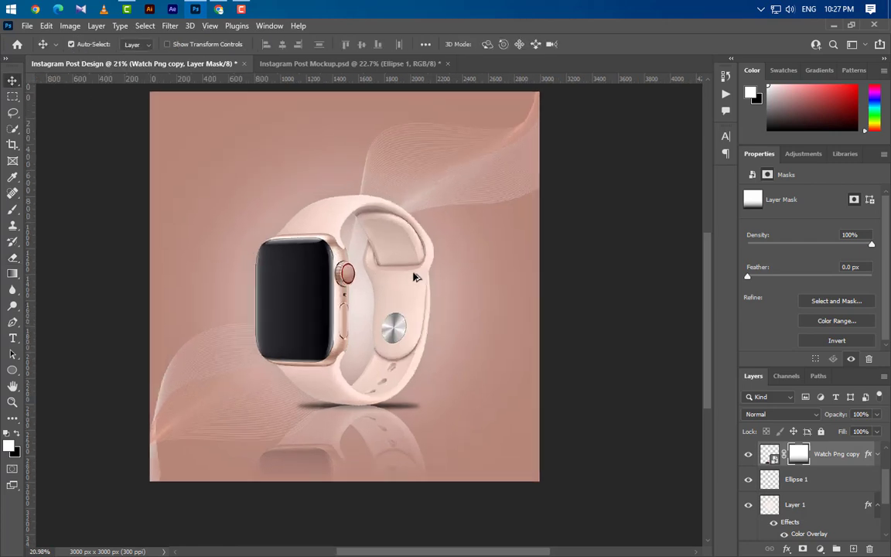
pyautogui.scroll(1, 414, 279)
pyautogui.click(398, 447)
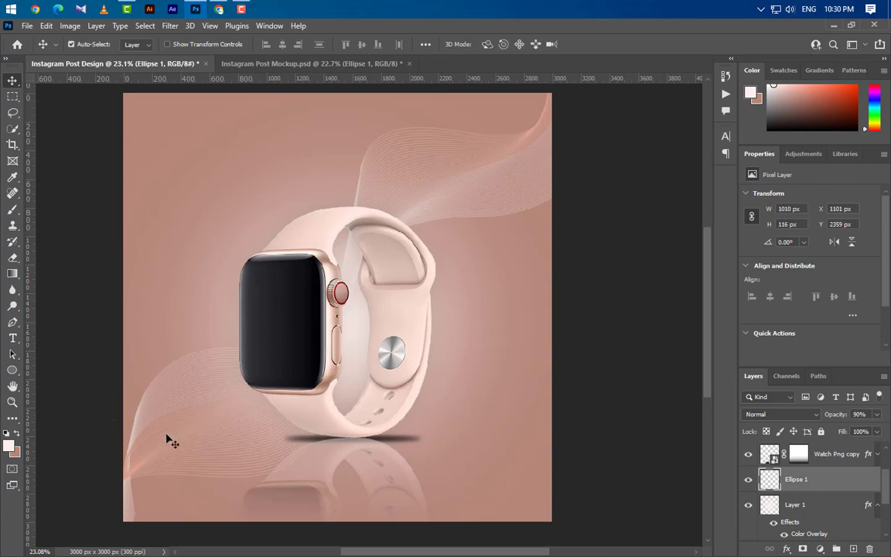
pyautogui.click(12, 258)
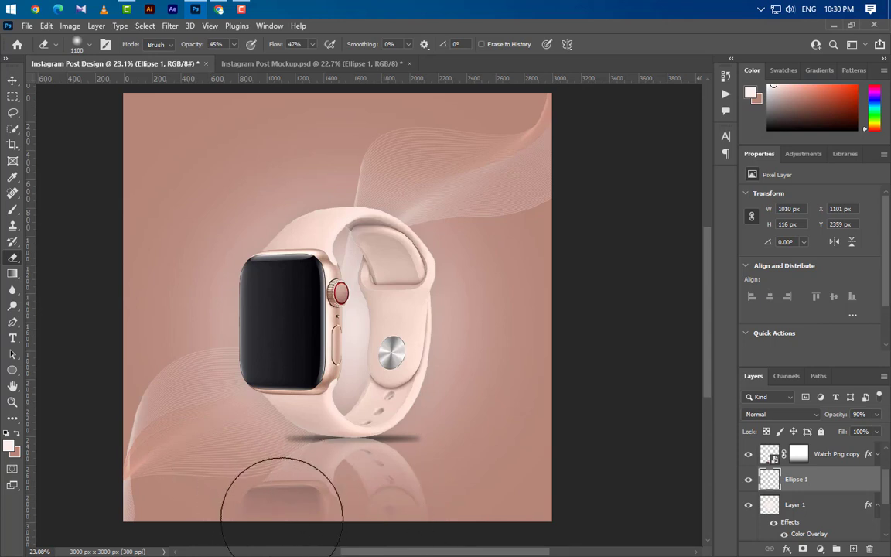
pyautogui.click(13, 79)
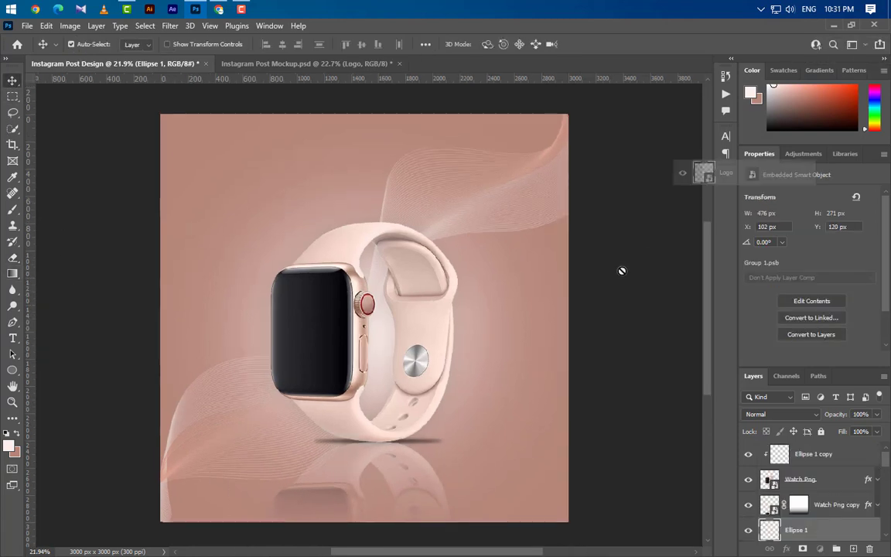
# Place the BRAND NAME logo in the top-left corner, with its layer at the top of the stack
pyautogui.moveTo(622, 270); pyautogui.dragTo(397, 298)
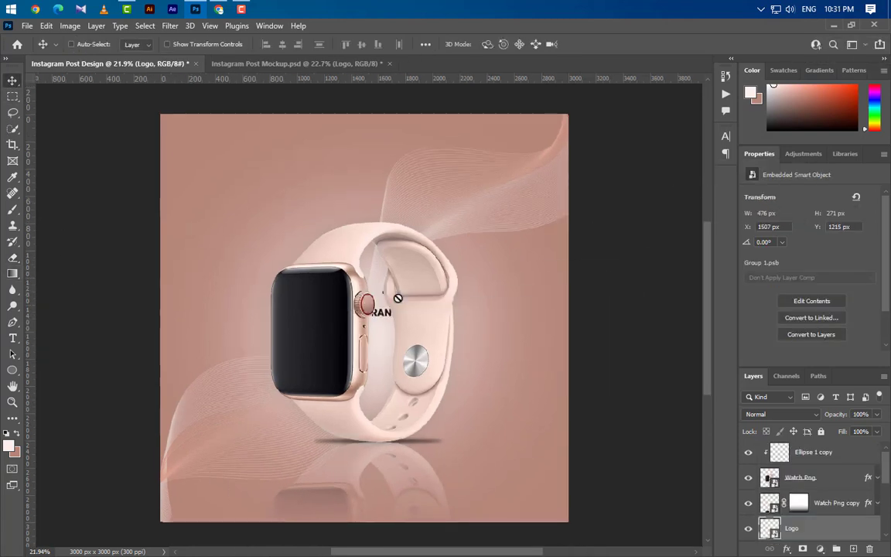
pyautogui.hotkey('ctrl', 't')
pyautogui.moveTo(387, 294)
pyautogui.mouseDown()
pyautogui.moveTo(210, 136)
pyautogui.moveTo(204, 160)
pyautogui.mouseUp()
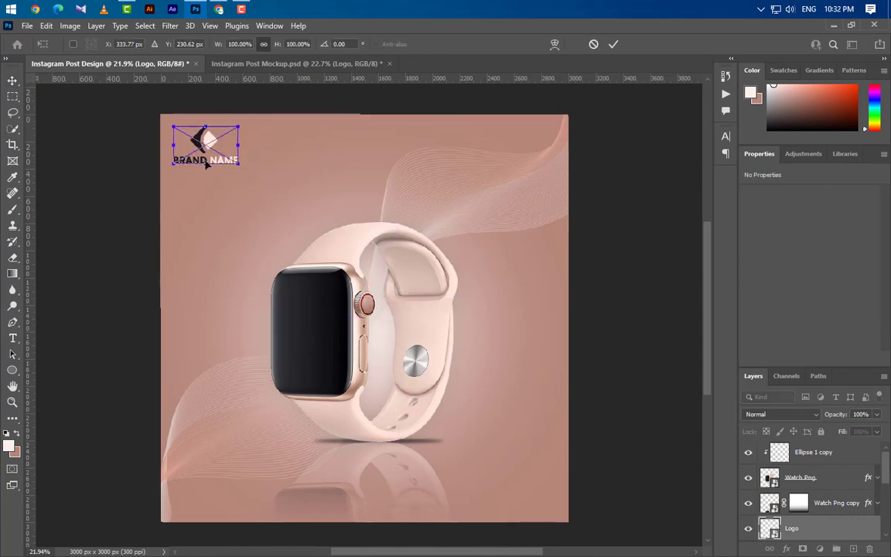
pyautogui.click(613, 47)
pyautogui.moveTo(797, 529)
pyautogui.mouseDown()
pyautogui.moveTo(808, 329)
pyautogui.moveTo(805, 453)
pyautogui.mouseUp()
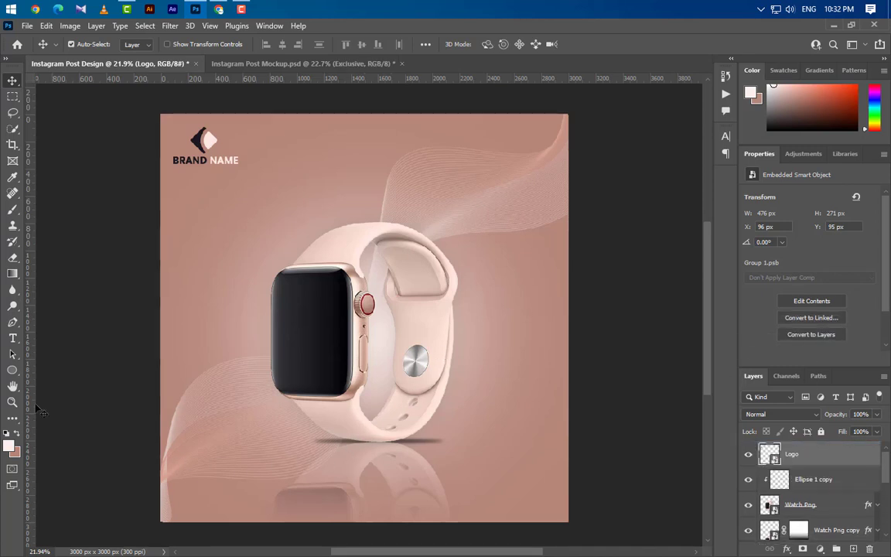
pyautogui.click(12, 339)
# Type the word 'Exclusive' as a new text layer beside the logo
pyautogui.click(289, 157)
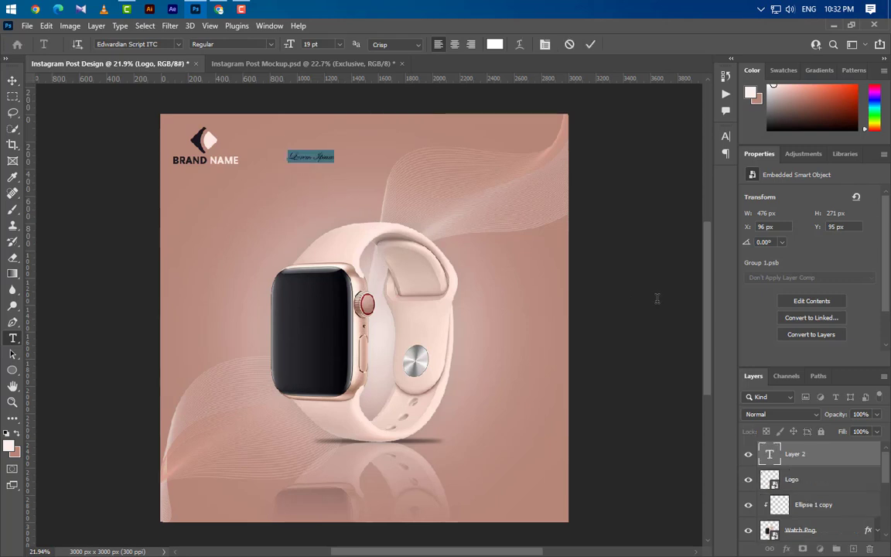
pyautogui.press('BackSpace')
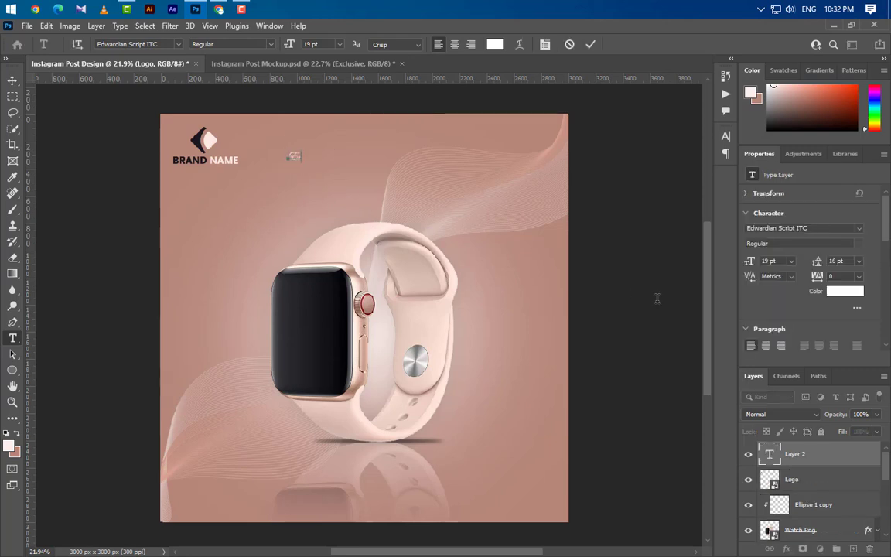
pyautogui.write('Smart')
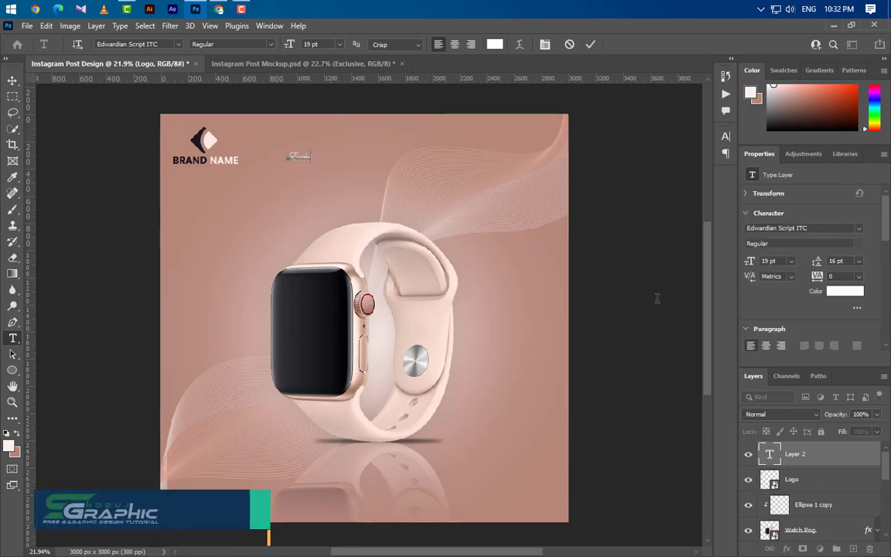
pyautogui.write('wa')
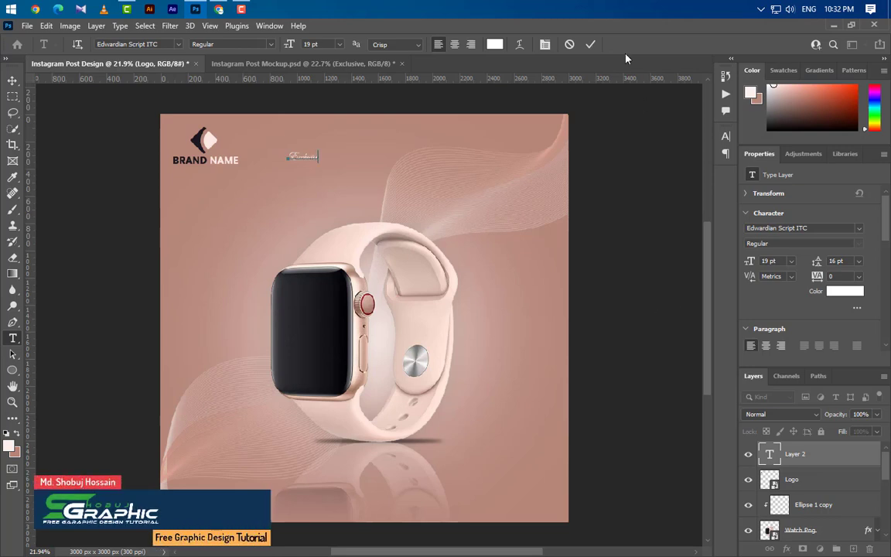
pyautogui.click(590, 44)
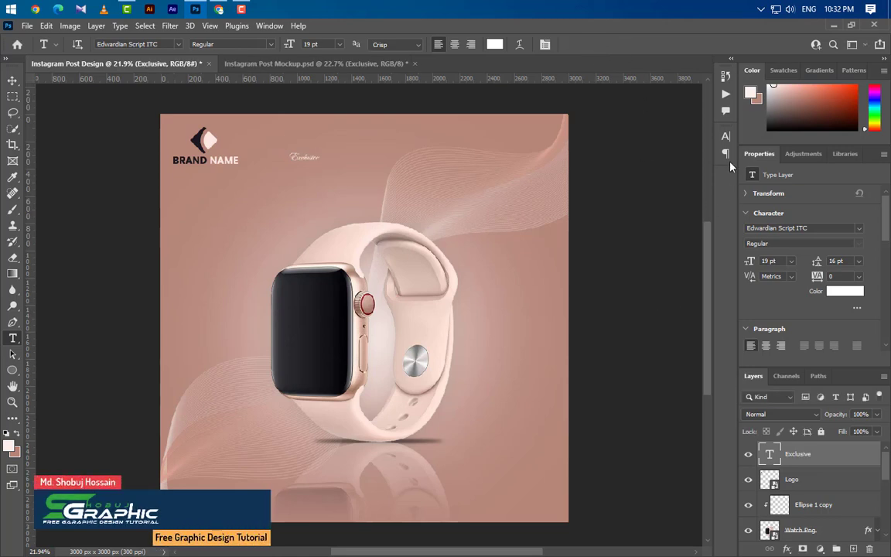
# Enlarge 'Exclusive' to 71.5 pt and nudge it slightly right and down
pyautogui.click(768, 261)
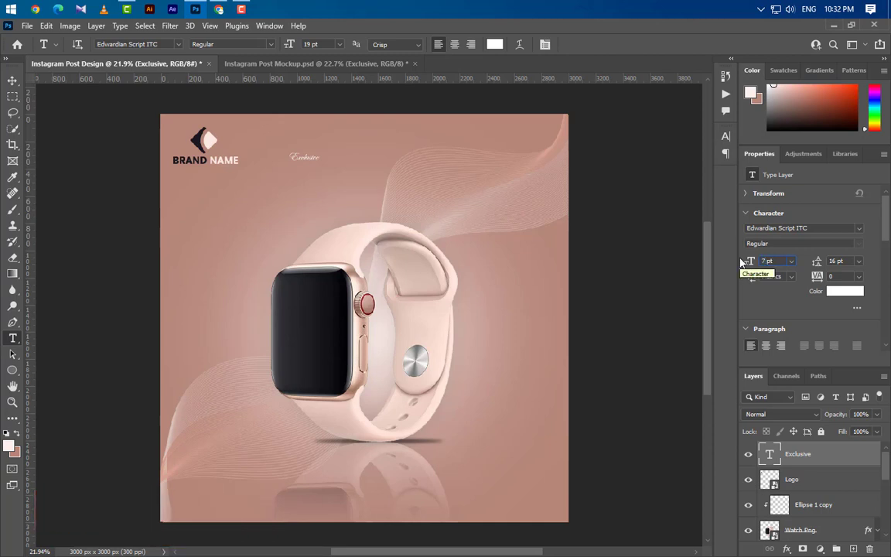
pyautogui.write('.5')
pyautogui.press('Return')
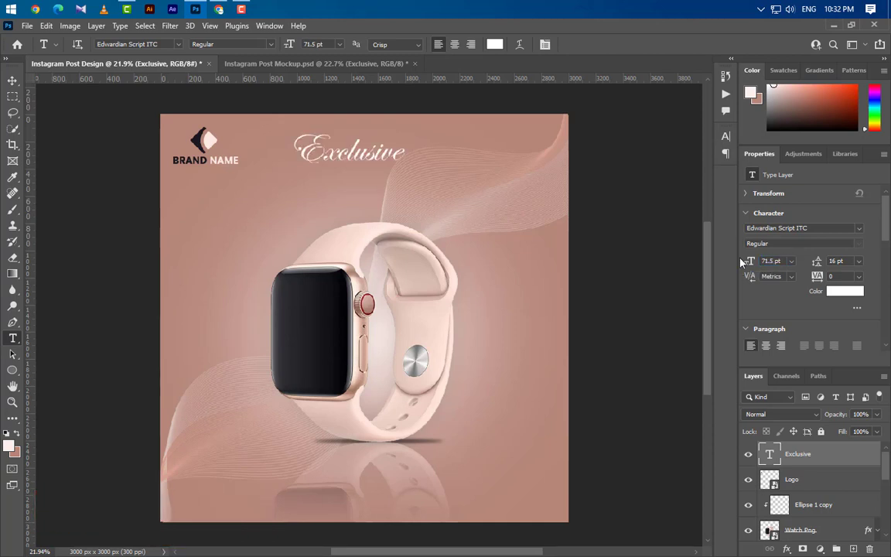
pyautogui.click(12, 79)
pyautogui.moveTo(344, 160); pyautogui.dragTo(351, 162)
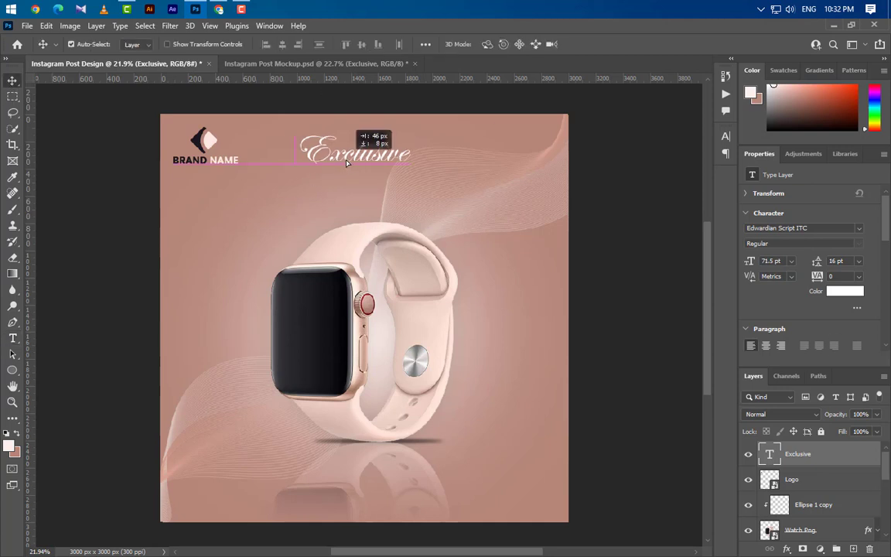
# Add a 'Smart Watch' text line just beneath 'Exclusive'
pyautogui.click(13, 340)
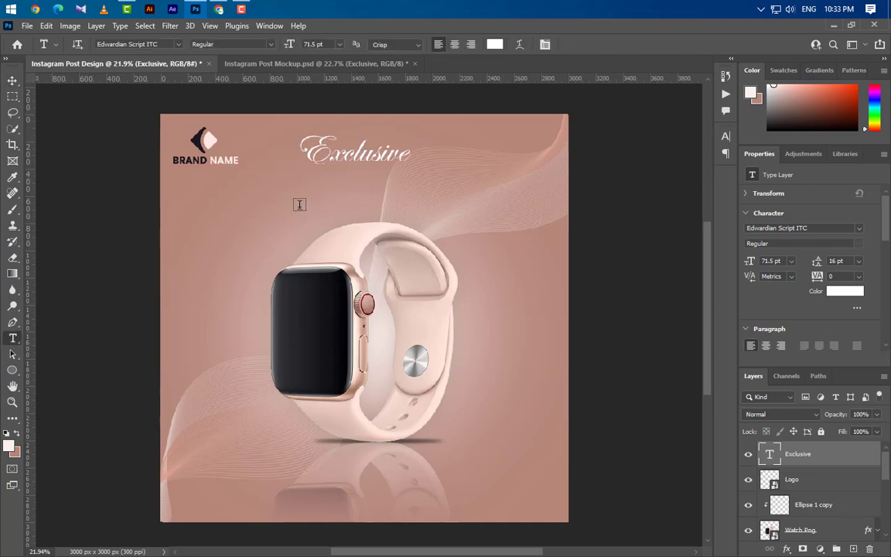
pyautogui.click(257, 193)
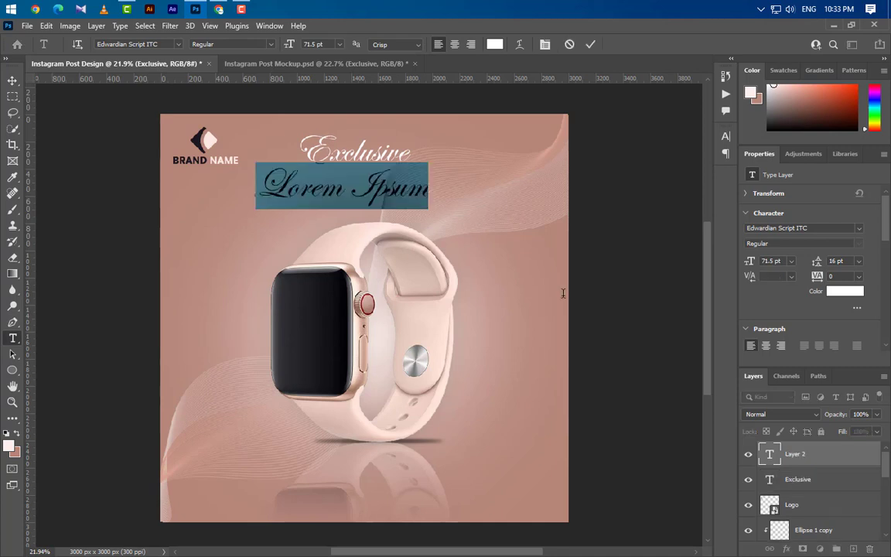
pyautogui.write('Smar')
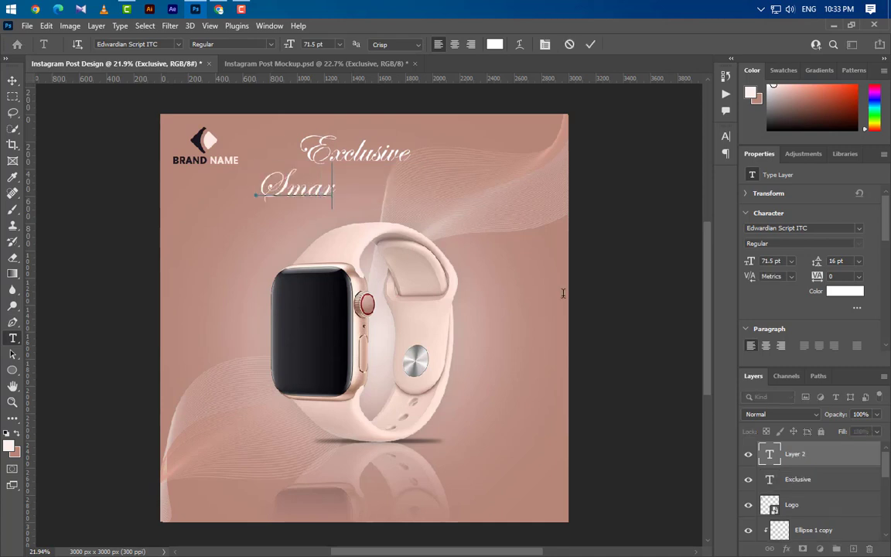
pyautogui.write('t Wai')
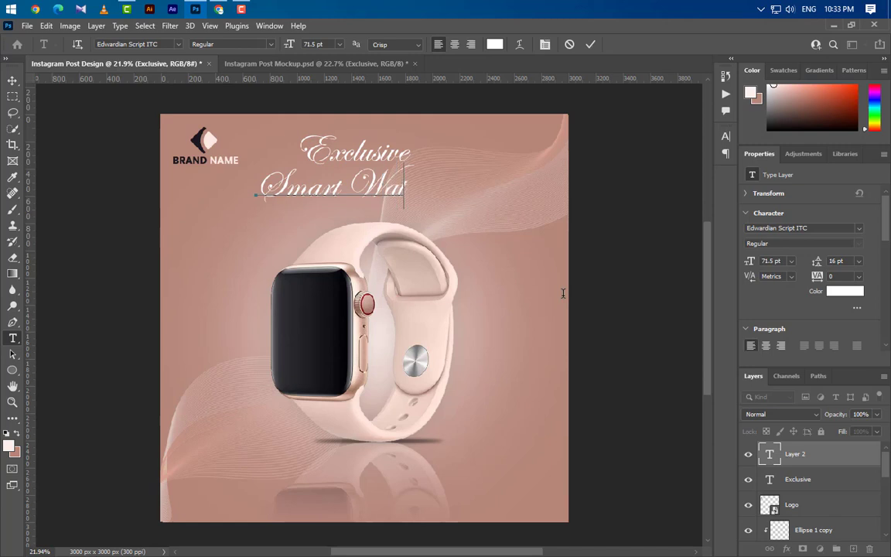
pyautogui.press('BackSpace')
pyautogui.write('tch')
pyautogui.click(590, 44)
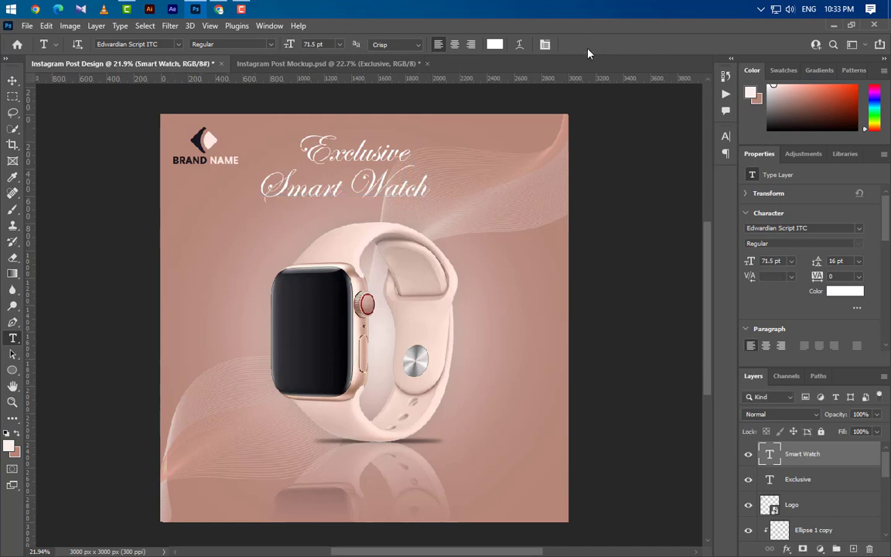
pyautogui.press('v')
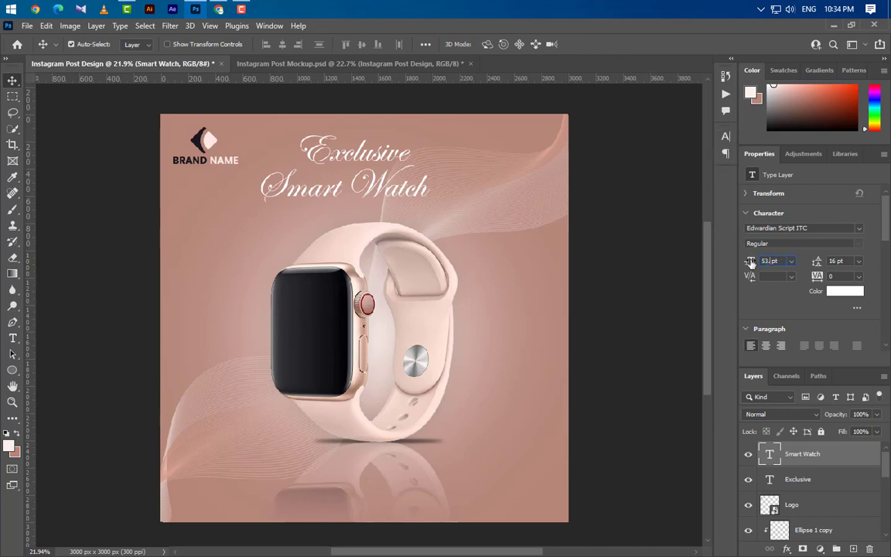
pyautogui.write('53.5')
# Set 'Smart Watch' to 53.5 pt Poppins SemiBold
pyautogui.moveTo(751, 263); pyautogui.dragTo(751, 263)
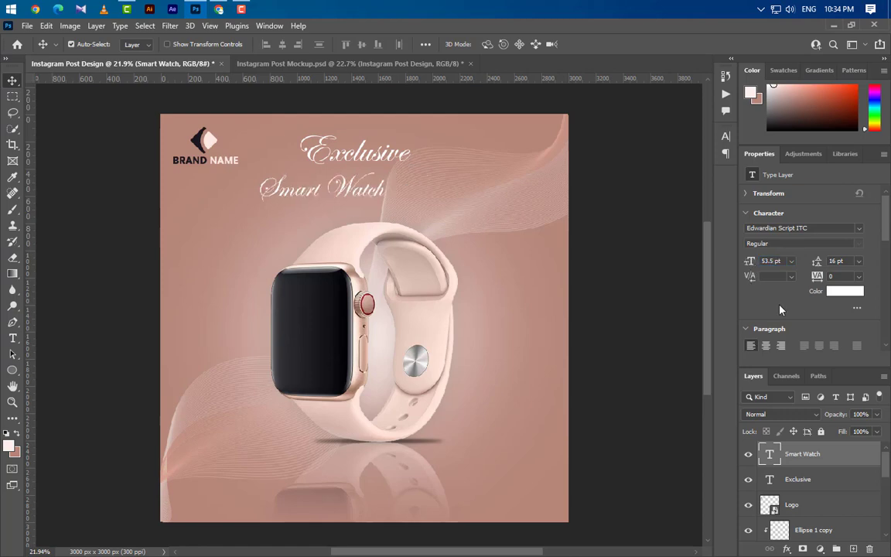
pyautogui.click(860, 228)
pyautogui.click(859, 228)
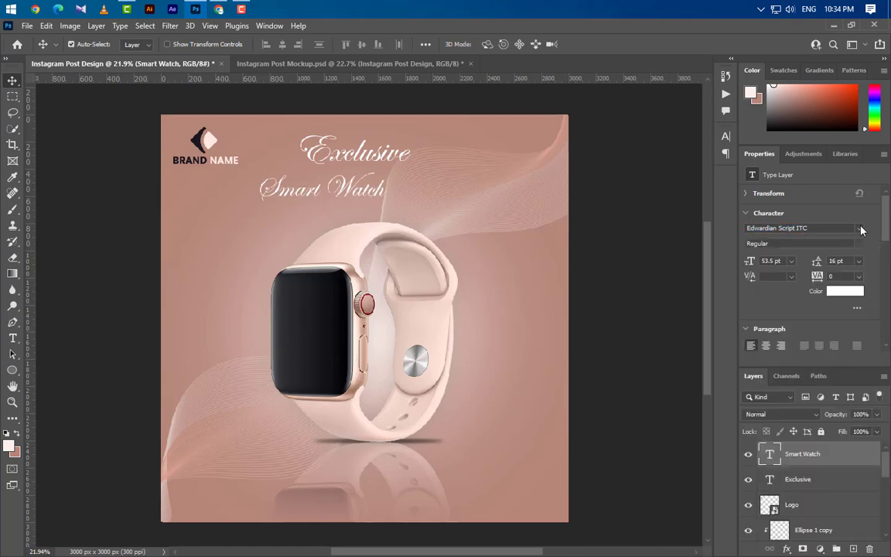
pyautogui.click(859, 228)
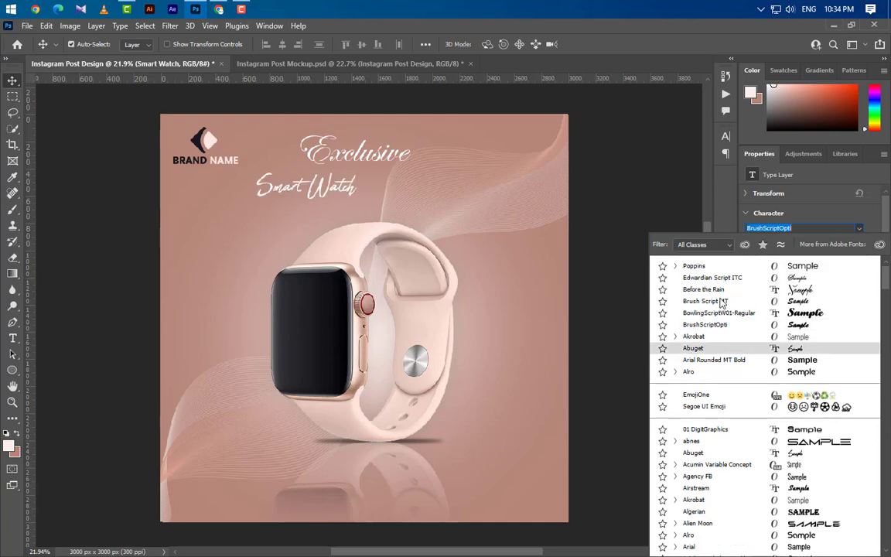
pyautogui.scroll(1, 717, 271)
pyautogui.click(717, 270)
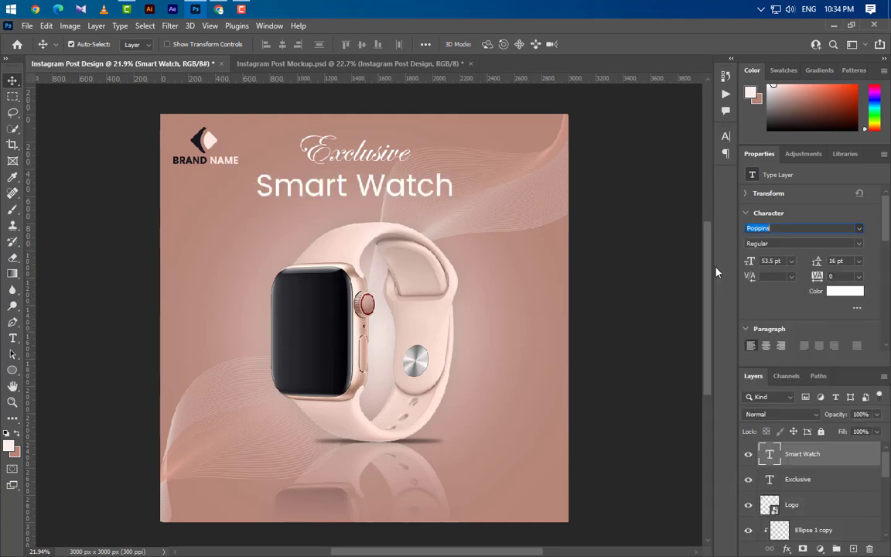
pyautogui.click(856, 244)
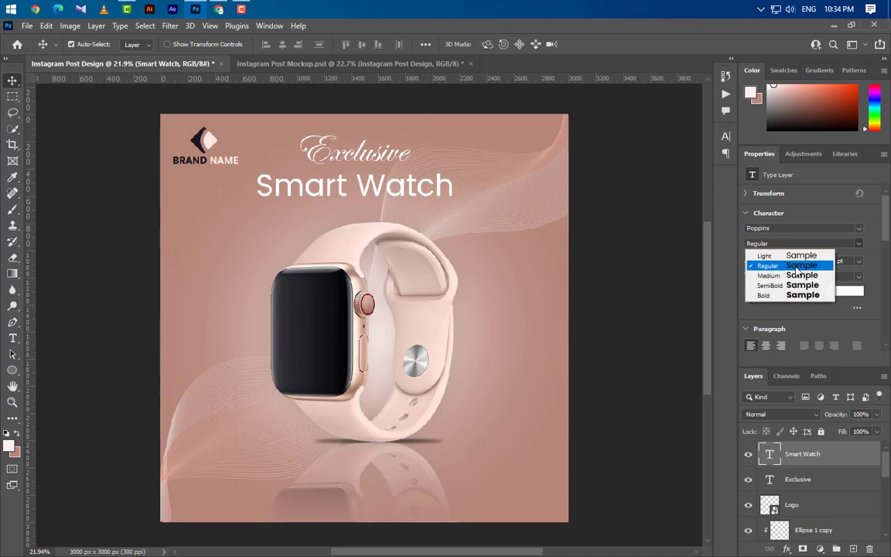
pyautogui.click(844, 284)
# Colour 'Smart Watch' near-black #0c0c0c and centre it beneath 'Exclusive'
pyautogui.click(845, 292)
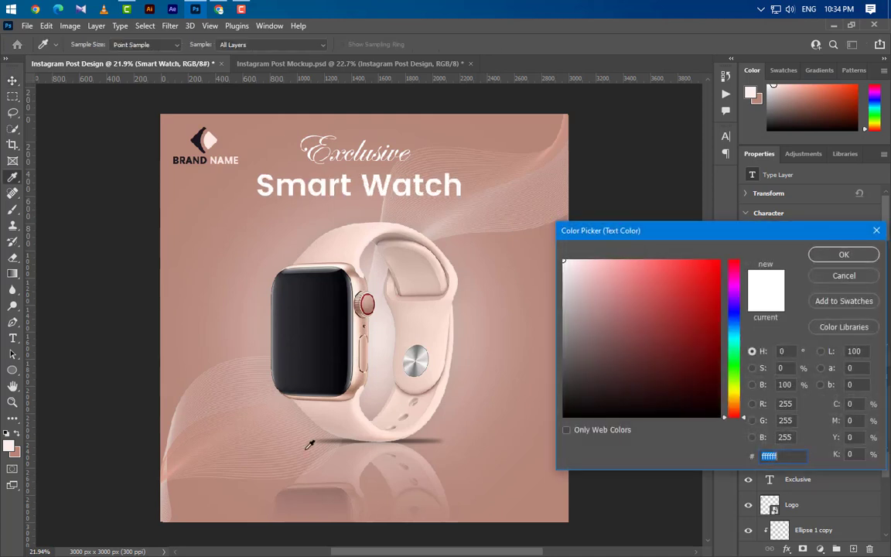
pyautogui.click(438, 435)
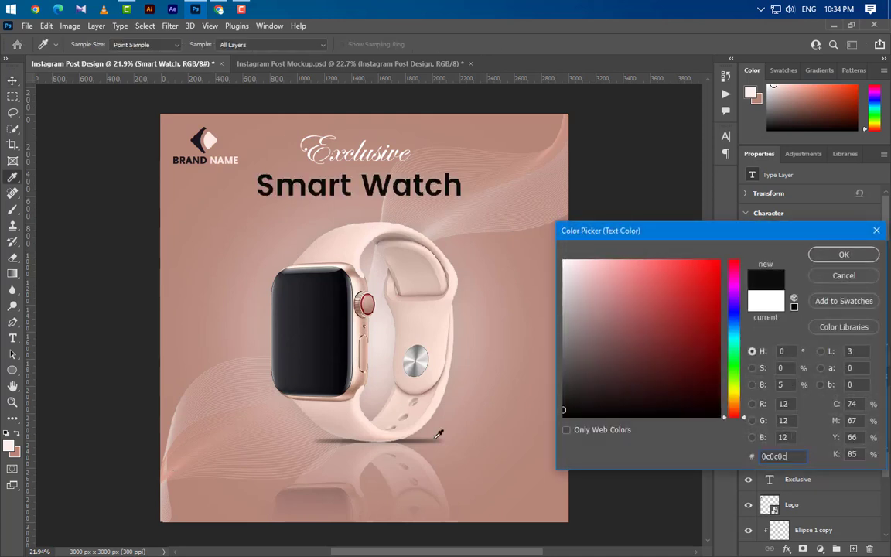
pyautogui.click(828, 257)
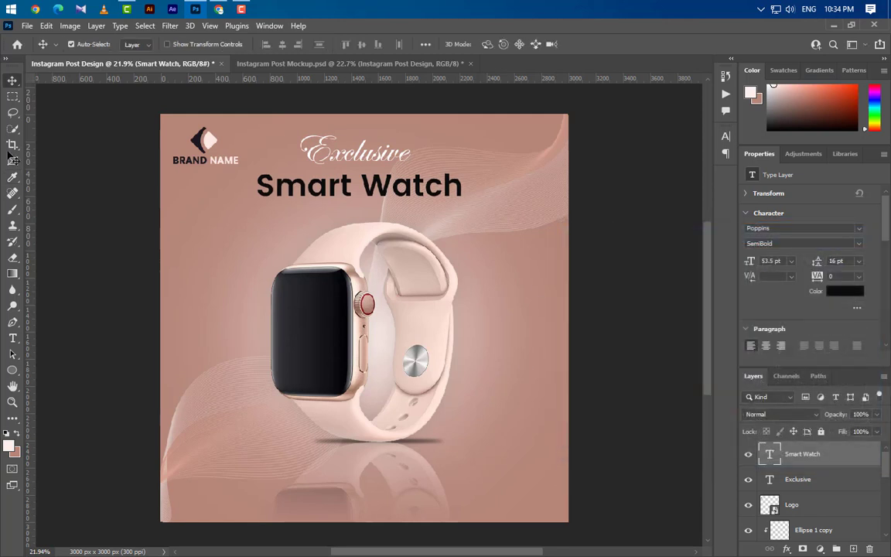
pyautogui.moveTo(352, 197); pyautogui.dragTo(356, 197)
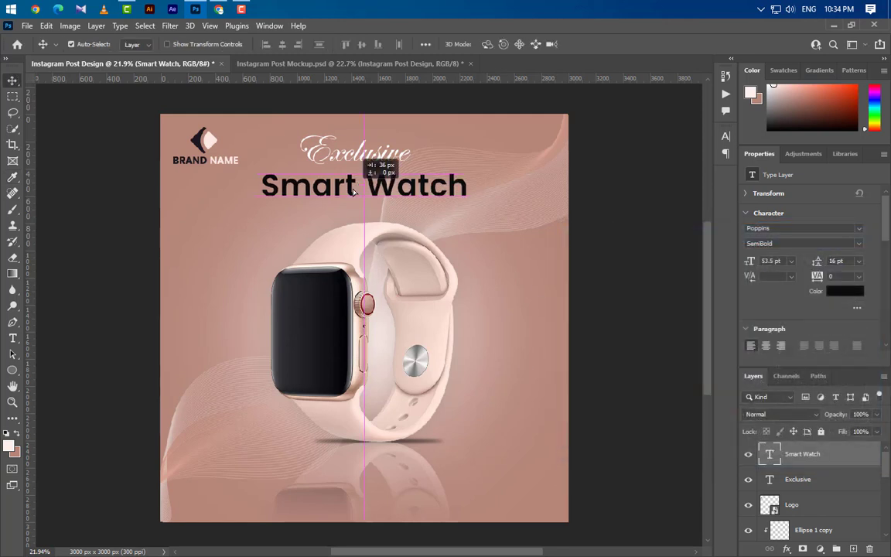
pyautogui.hotkey('shift', 'Up')
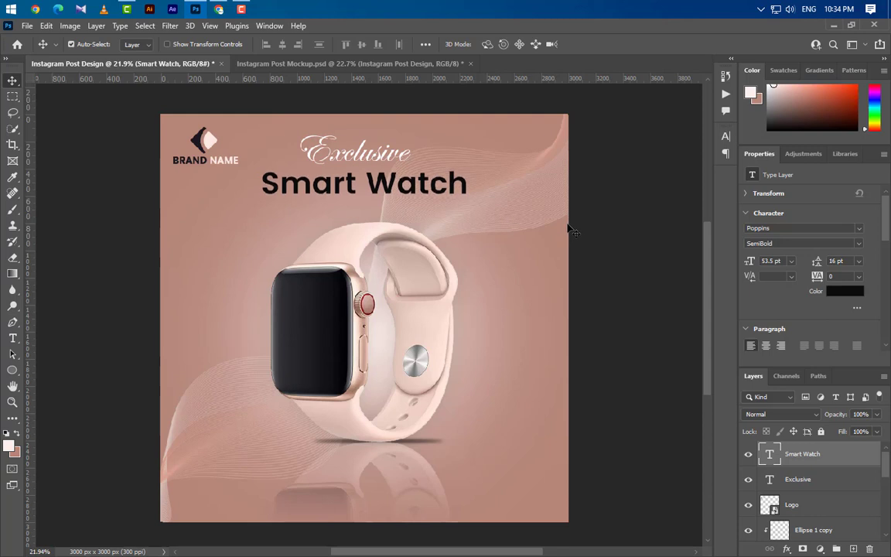
pyautogui.hotkey('shift', 'Up')
pyautogui.hotkey('shift', 'Up')
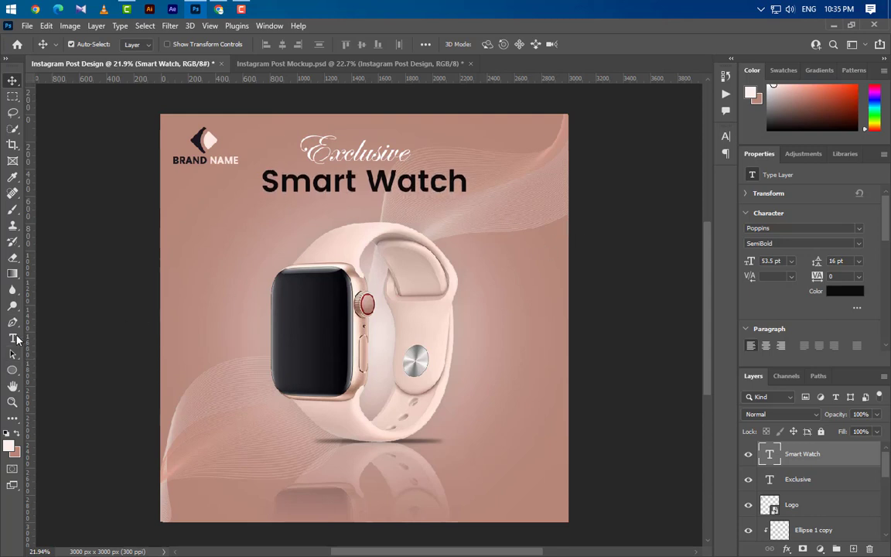
# Add an 'Instaram Post Design' subtitle line below 'Smart Watch'
pyautogui.click(13, 338)
pyautogui.click(299, 215)
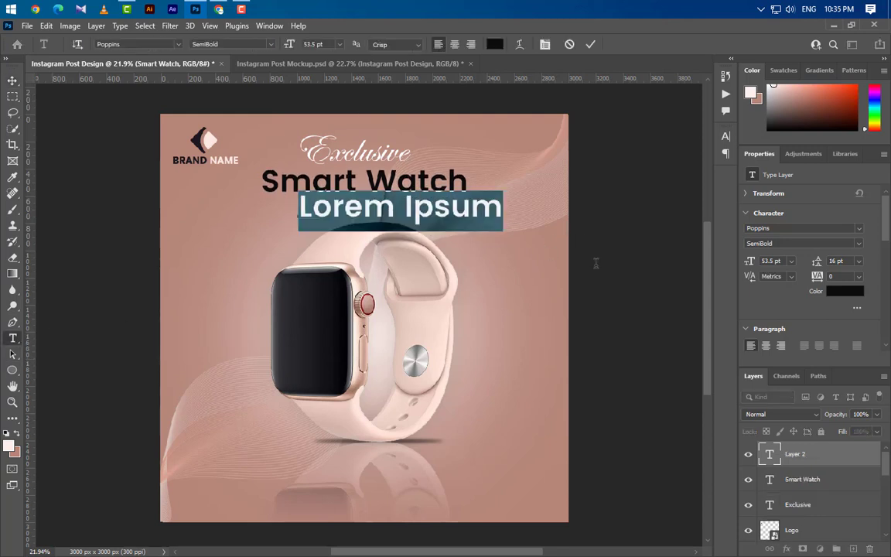
pyautogui.write('Insta')
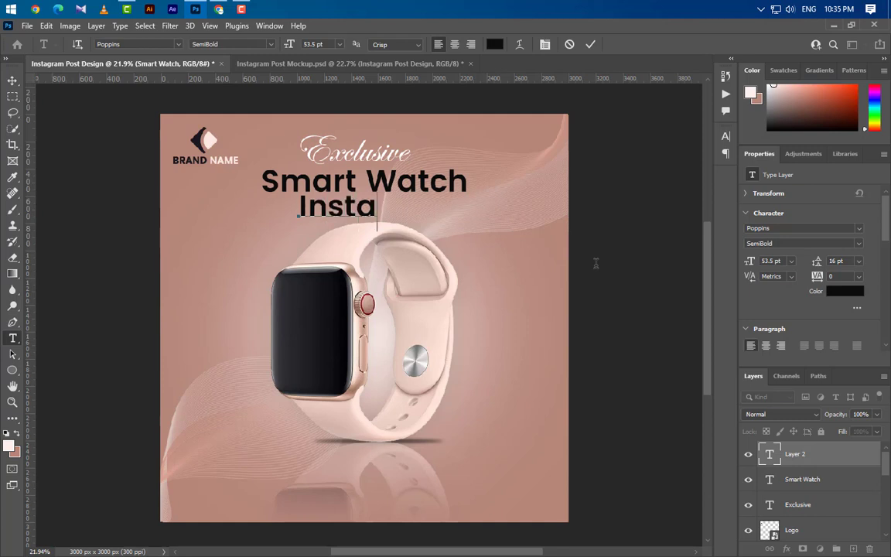
pyautogui.write('ram P')
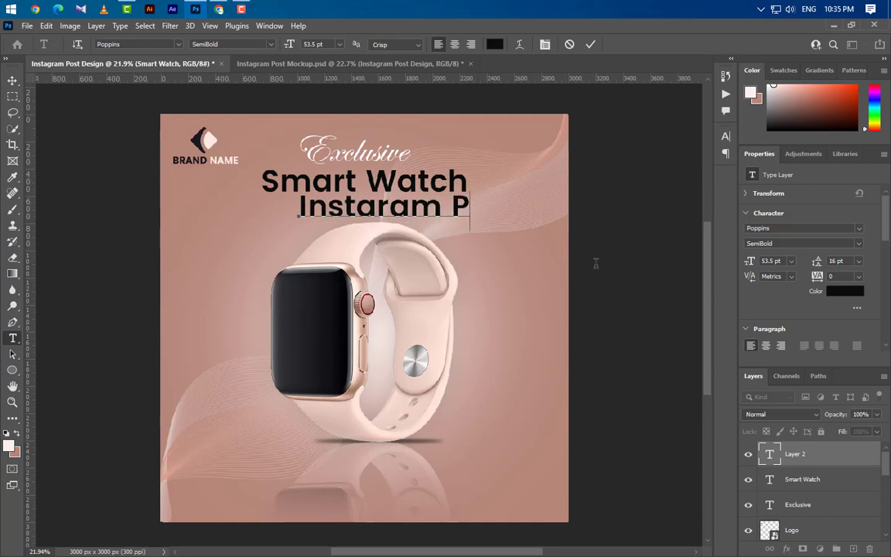
pyautogui.write('ost De')
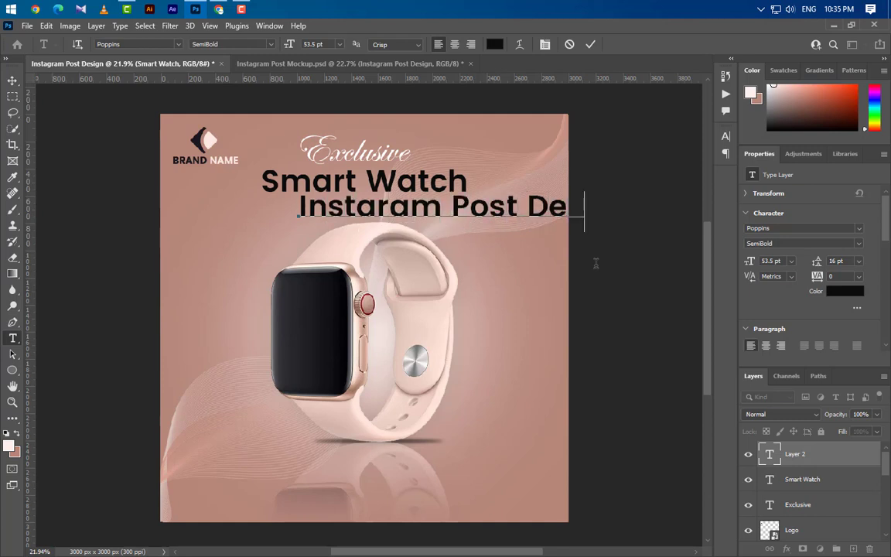
pyautogui.write('ig')
pyautogui.click(591, 44)
# Set the subtitle to 21.5 pt Poppins Medium
pyautogui.click(726, 138)
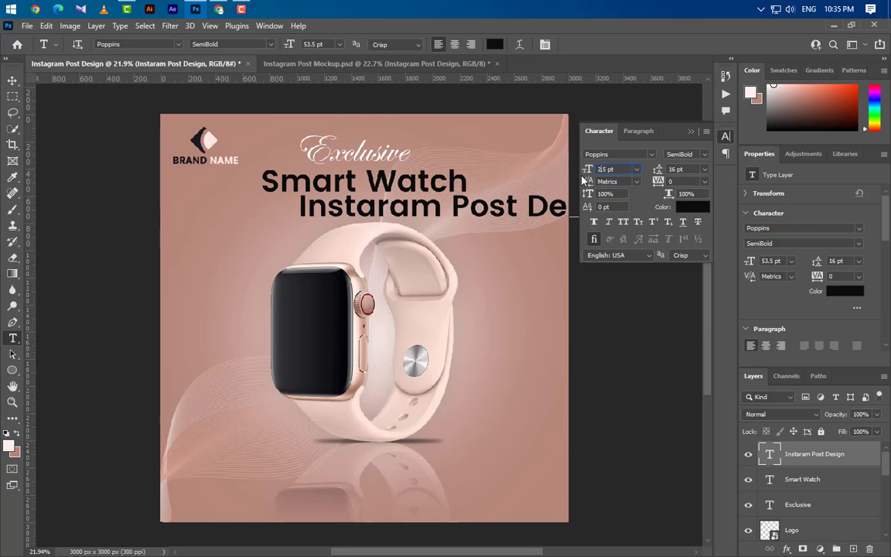
pyautogui.press('Return')
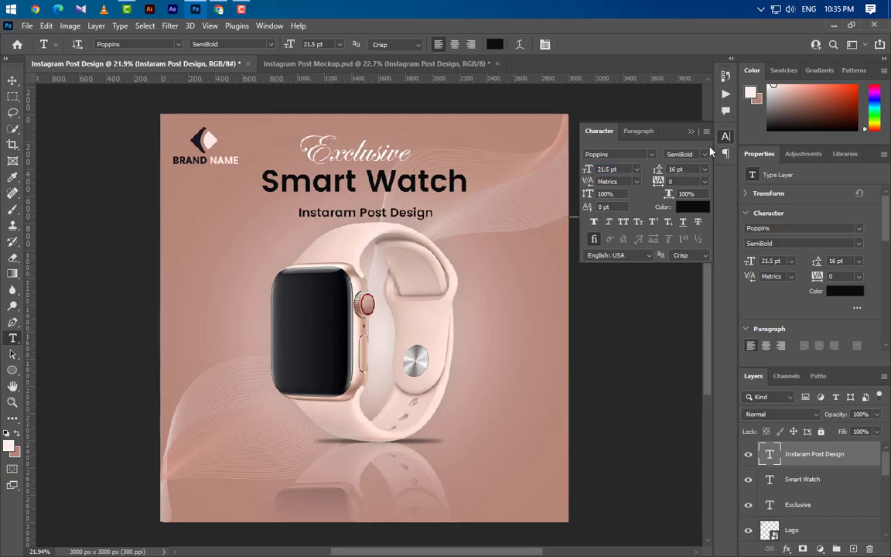
pyautogui.click(704, 155)
pyautogui.click(680, 186)
pyautogui.click(692, 132)
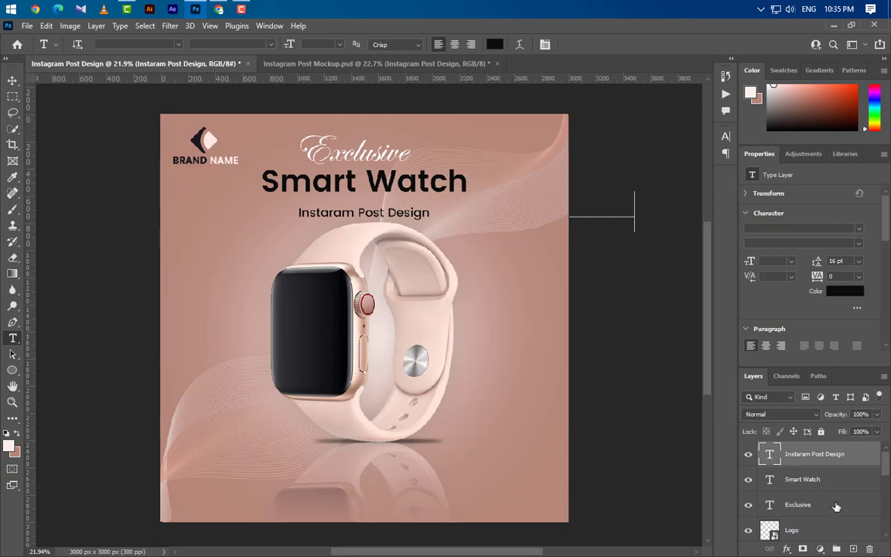
# Centre the three heading text layers horizontally on the canvas
pyautogui.keyDown('ctrl'); pyautogui.click(802, 480); pyautogui.keyUp('ctrl')
pyautogui.keyDown('ctrl'); pyautogui.click(798, 504); pyautogui.keyUp('ctrl')
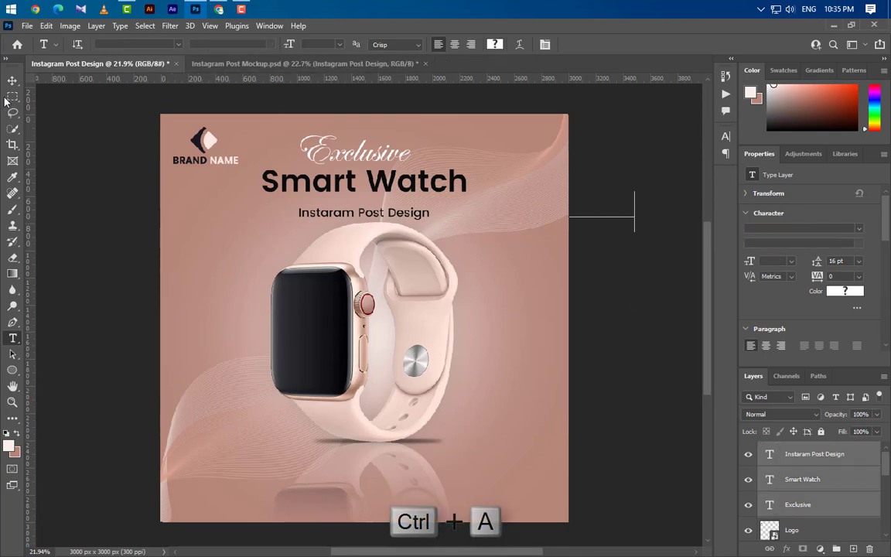
pyautogui.press('v')
pyautogui.click(283, 44)
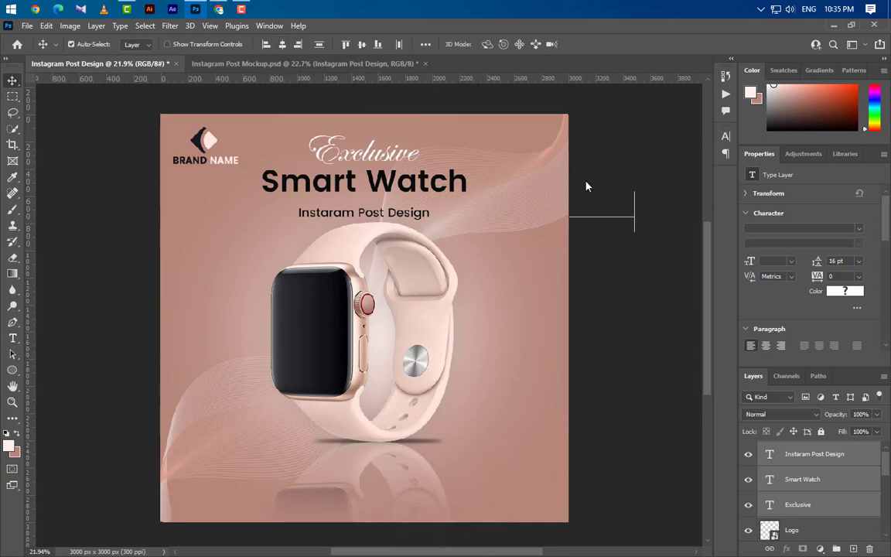
pyautogui.hotkey('ctrl', 'd')
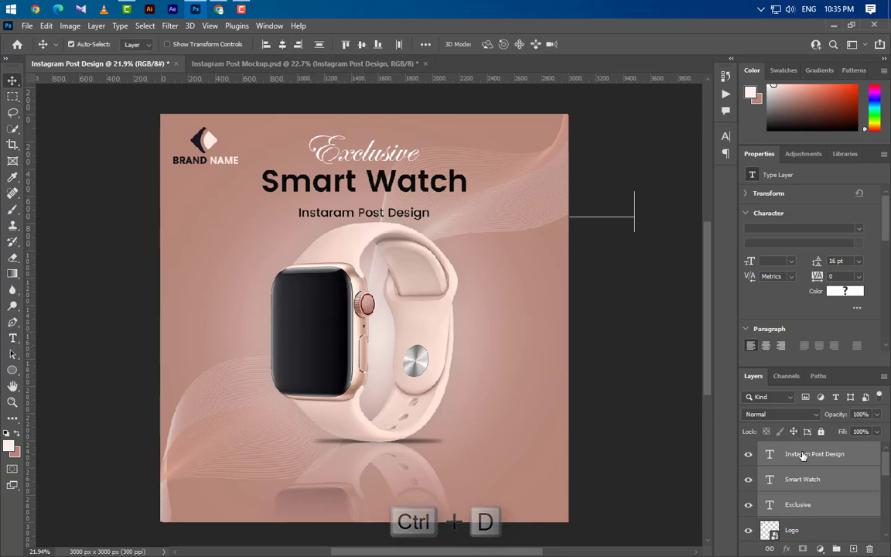
# Nudge the 'Instaram Post Design' subtitle up closer to 'Smart Watch'
pyautogui.click(805, 454)
pyautogui.hotkey('shift', 'Up')
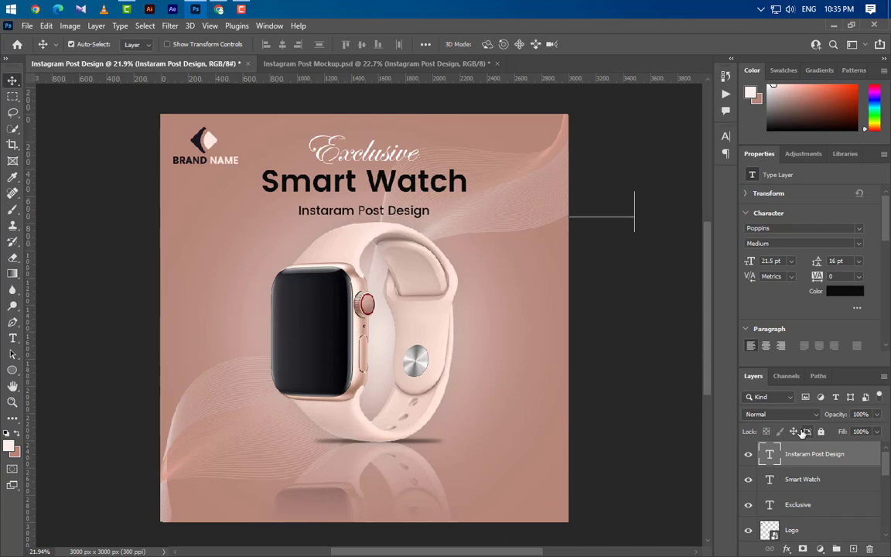
pyautogui.hotkey('shift', 'Up')
pyautogui.hotkey('shift', 'Up')
pyautogui.hotkey('shift', 'Up')
pyautogui.hotkey('shift', 'Up')
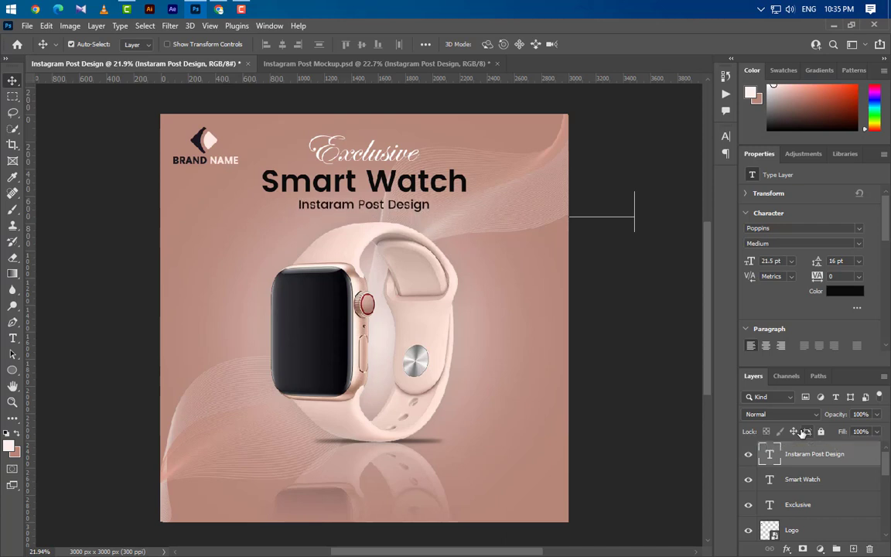
pyautogui.hotkey('shift', 'Up')
pyautogui.keyDown('alt'); pyautogui.scroll(2, 379, 484); pyautogui.keyUp('alt')
pyautogui.keyDown('alt'); pyautogui.scroll(2, 354, 459); pyautogui.keyUp('alt')
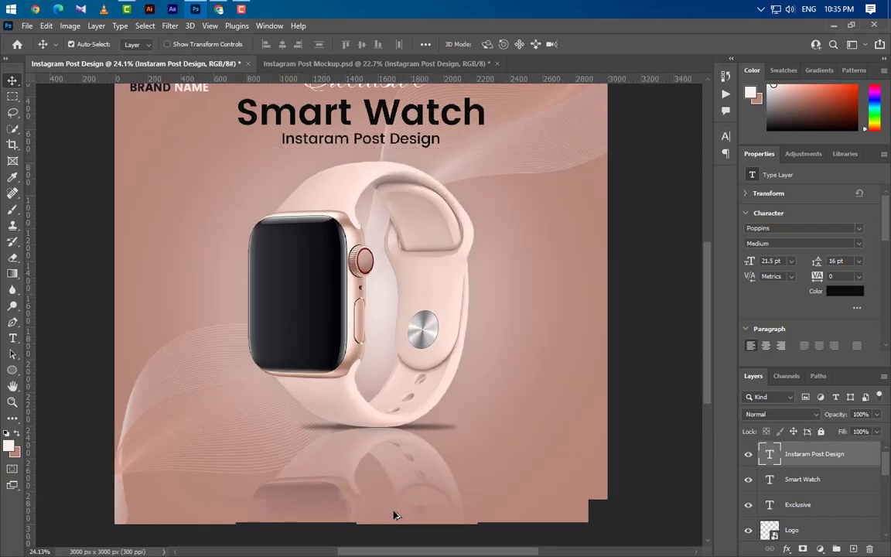
pyautogui.scroll(-1, 353, 458)
# Add an 'Order Now' text line at 17.5 pt below the watch's reflection
pyautogui.click(12, 338)
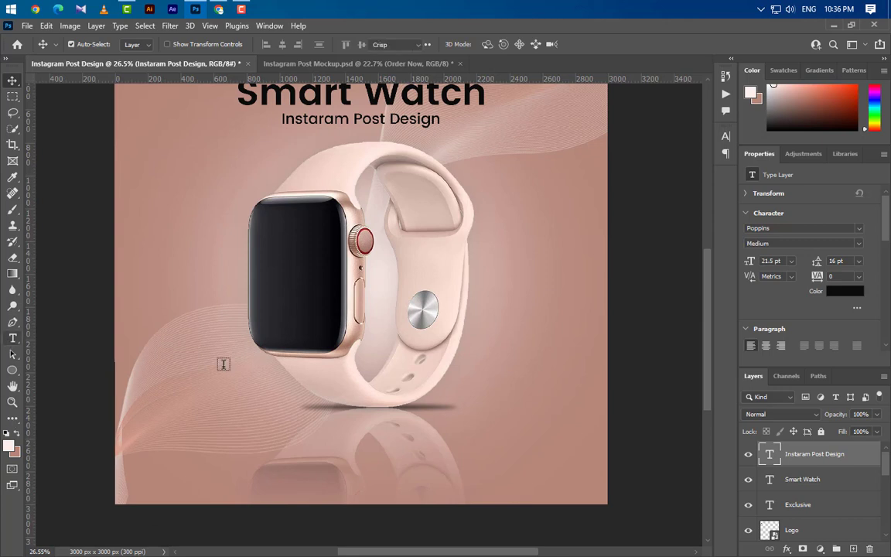
pyautogui.click(304, 458)
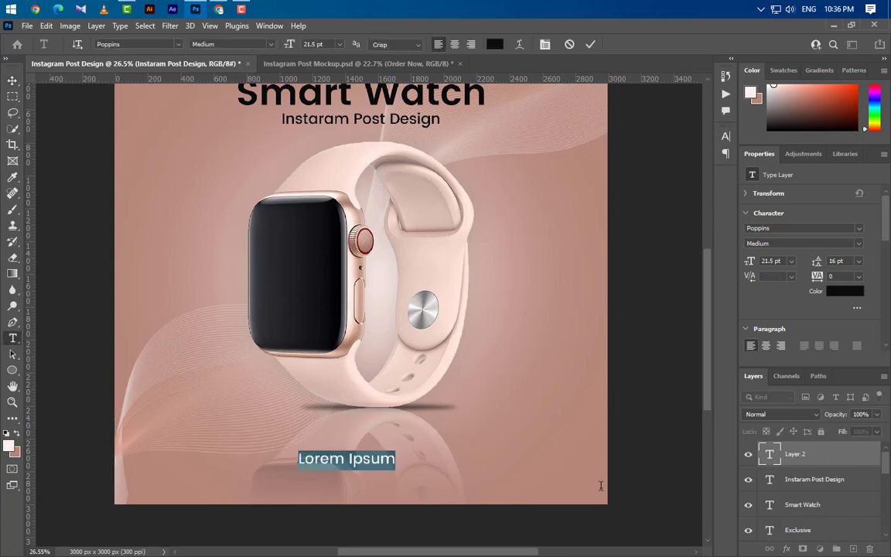
pyautogui.press('BackSpace')
pyautogui.write('Order Now')
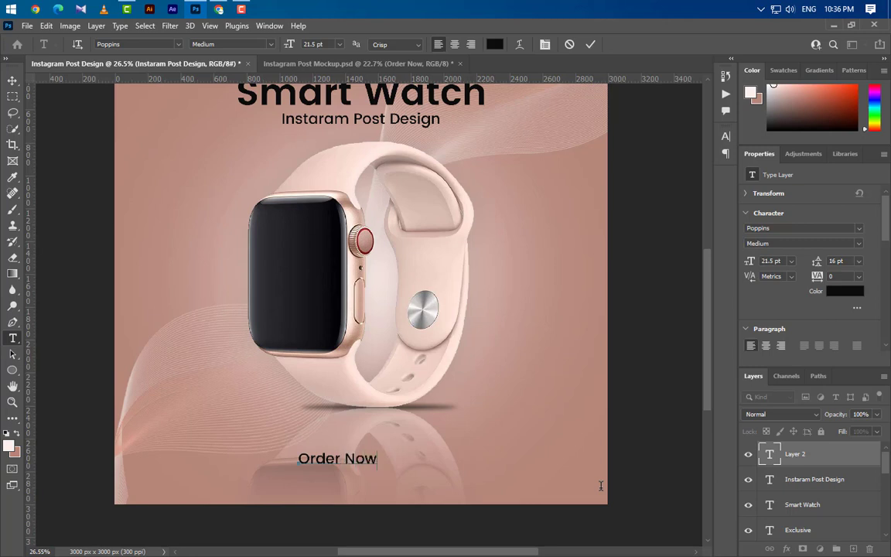
pyautogui.click(592, 45)
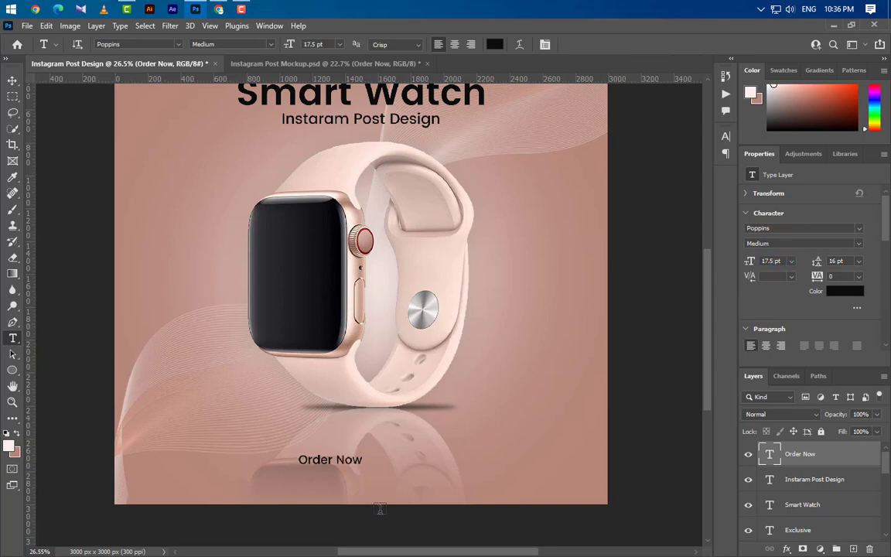
pyautogui.scroll(2, 340, 457)
pyautogui.scroll(3, 378, 511)
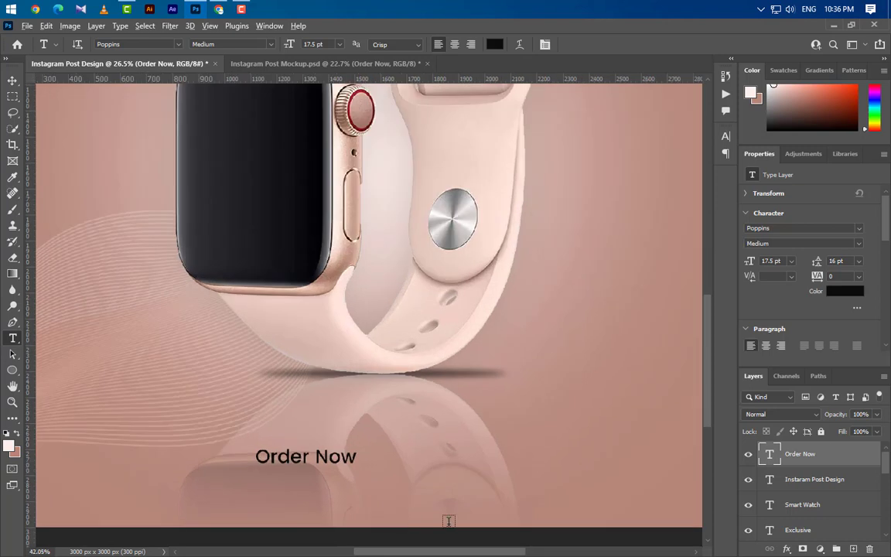
pyautogui.click(13, 369)
pyautogui.click(66, 370)
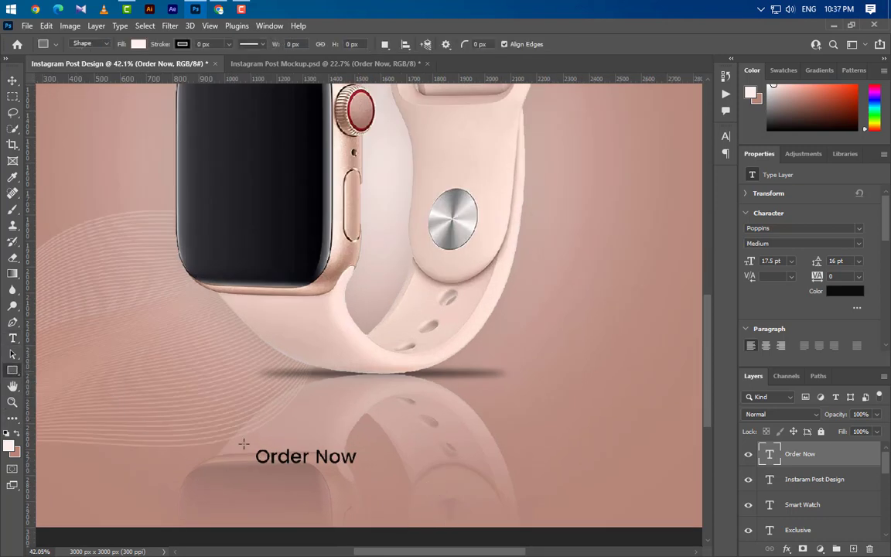
# Draw a rounded pill rectangle around 'Order Now' and place it behind the text
pyautogui.moveTo(237, 437); pyautogui.dragTo(382, 496)
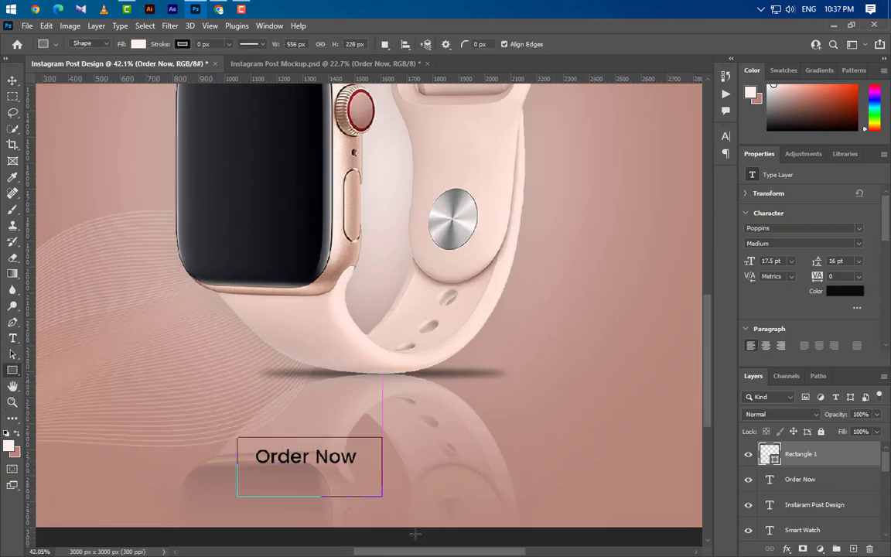
pyautogui.moveTo(368, 450); pyautogui.dragTo(294, 440)
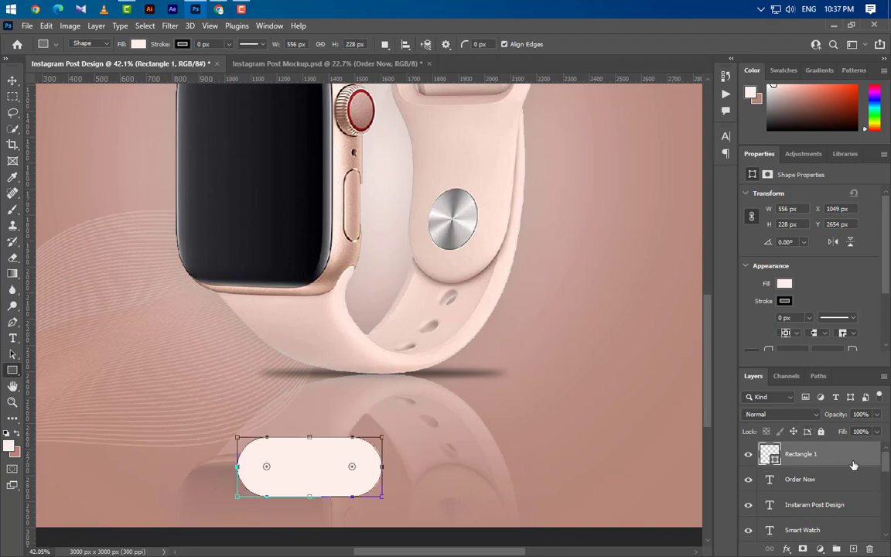
pyautogui.moveTo(801, 454); pyautogui.dragTo(800, 495)
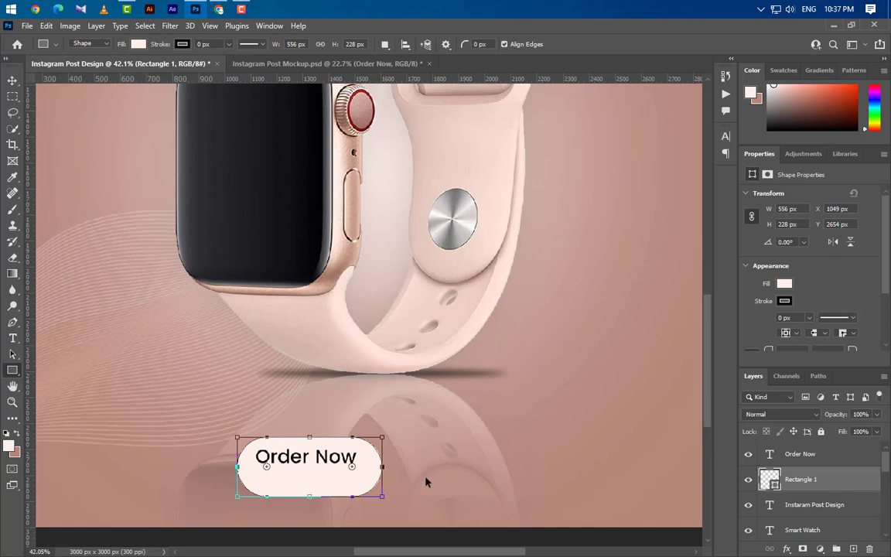
# Resize the pill to about 504 × 122 px, centred behind 'Order Now'
pyautogui.hotkey('ctrl', 't')
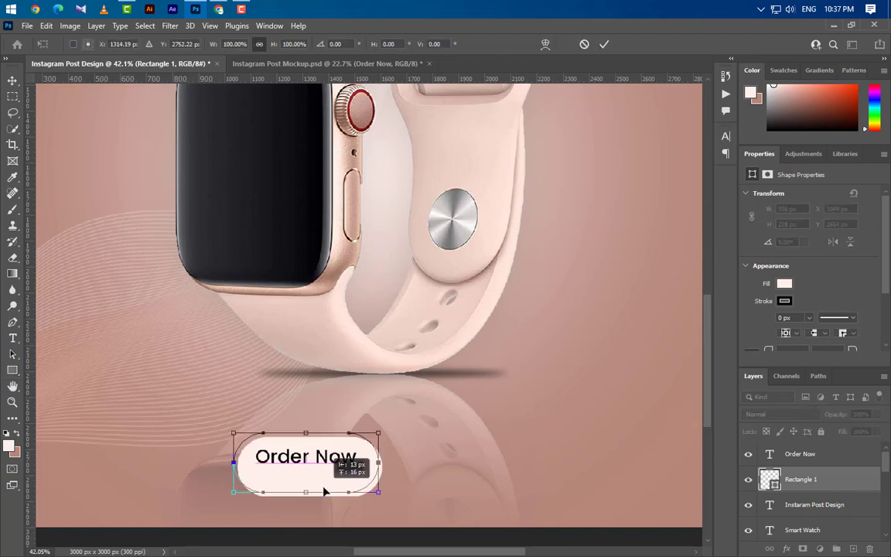
pyautogui.moveTo(326, 491); pyautogui.dragTo(351, 490)
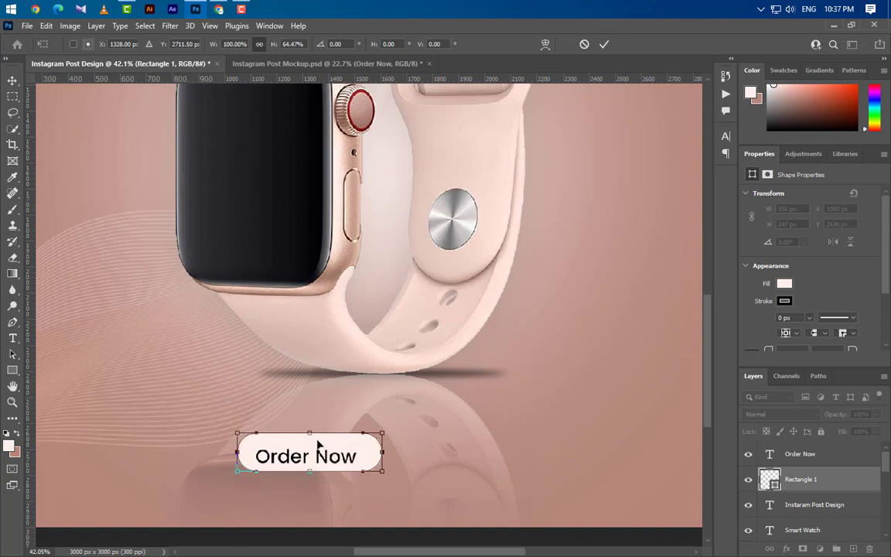
pyautogui.moveTo(313, 436); pyautogui.dragTo(313, 440)
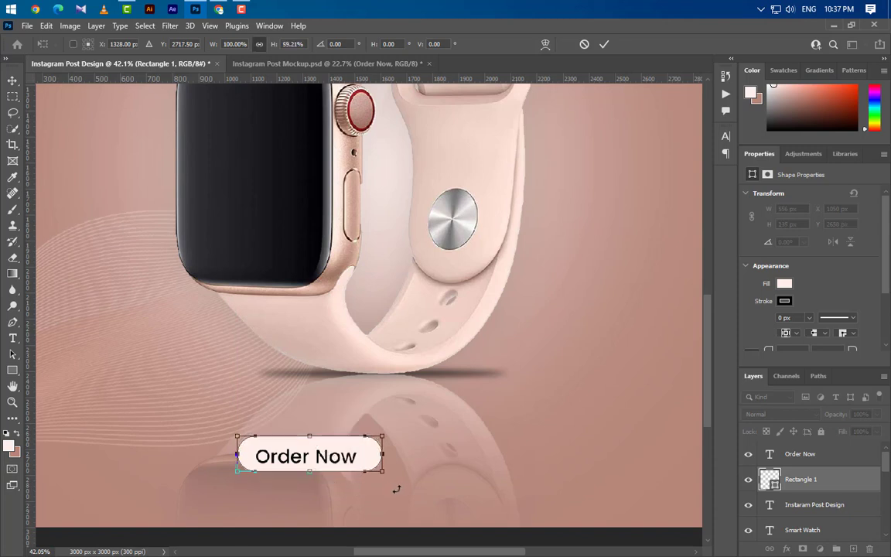
pyautogui.moveTo(387, 458); pyautogui.dragTo(374, 456)
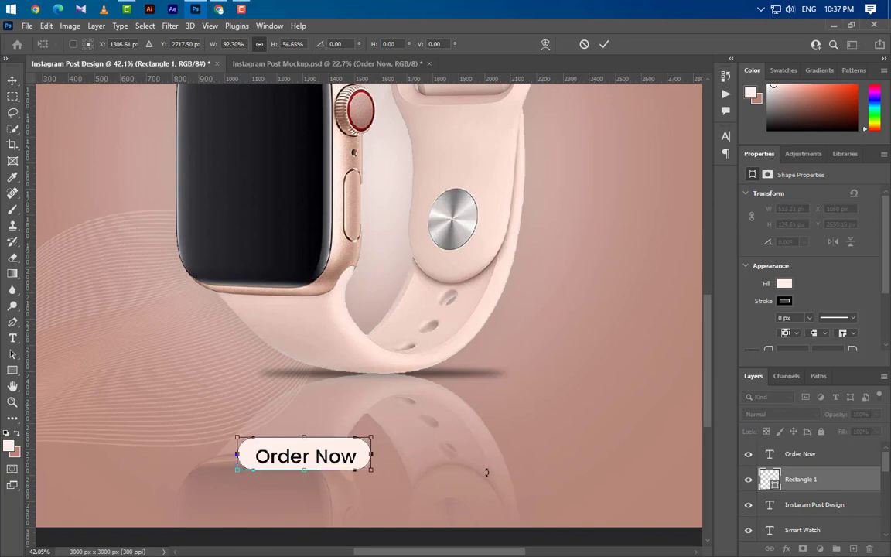
pyautogui.press('Right')
pyautogui.press('Right')
pyautogui.press('Right')
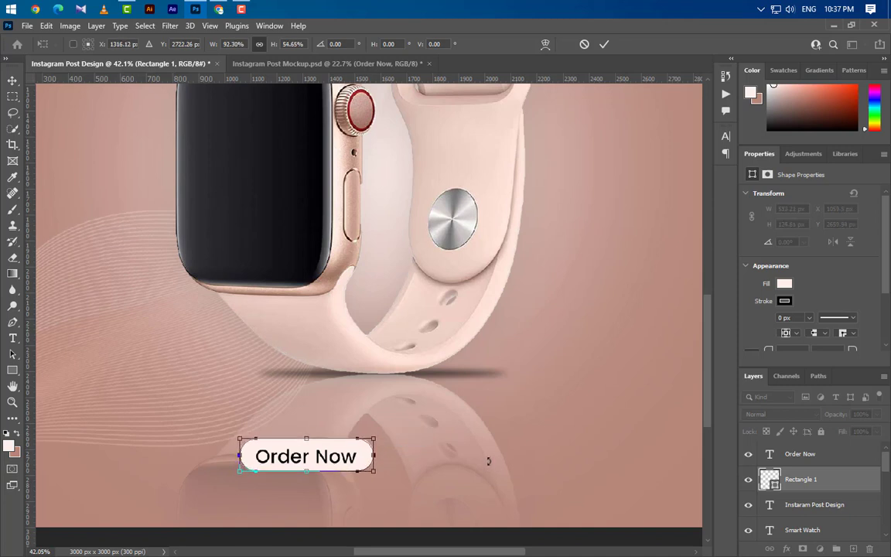
pyautogui.press('Down')
pyautogui.press('Down')
pyautogui.press('Down')
pyautogui.moveTo(375, 456); pyautogui.dragTo(372, 457)
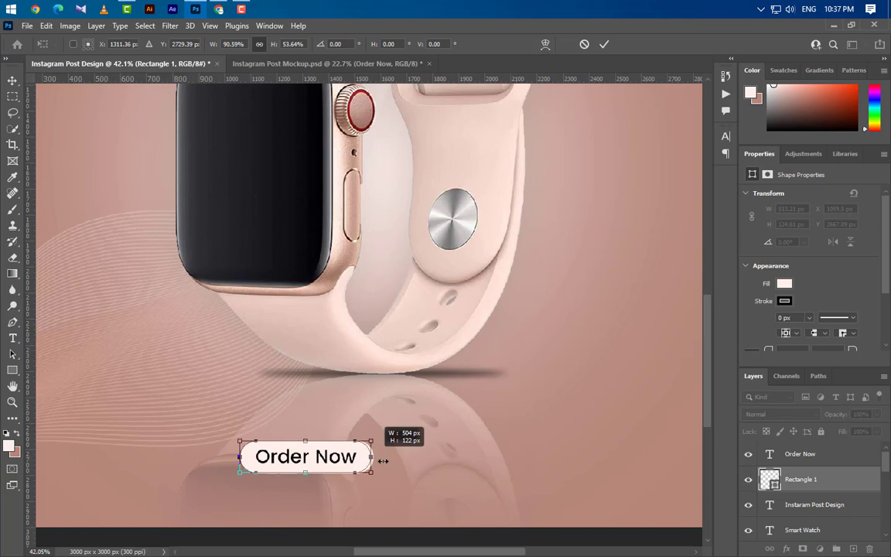
pyautogui.press('Right')
pyautogui.press('Right')
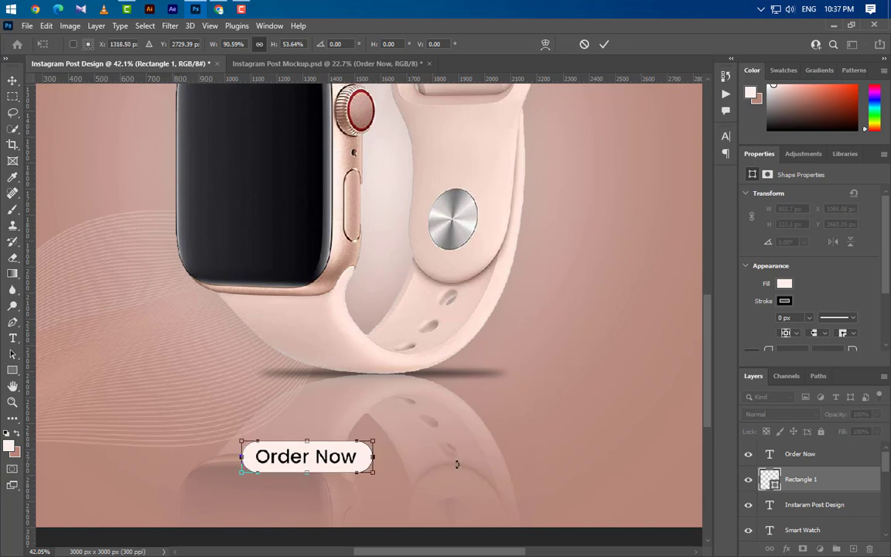
pyautogui.click(604, 44)
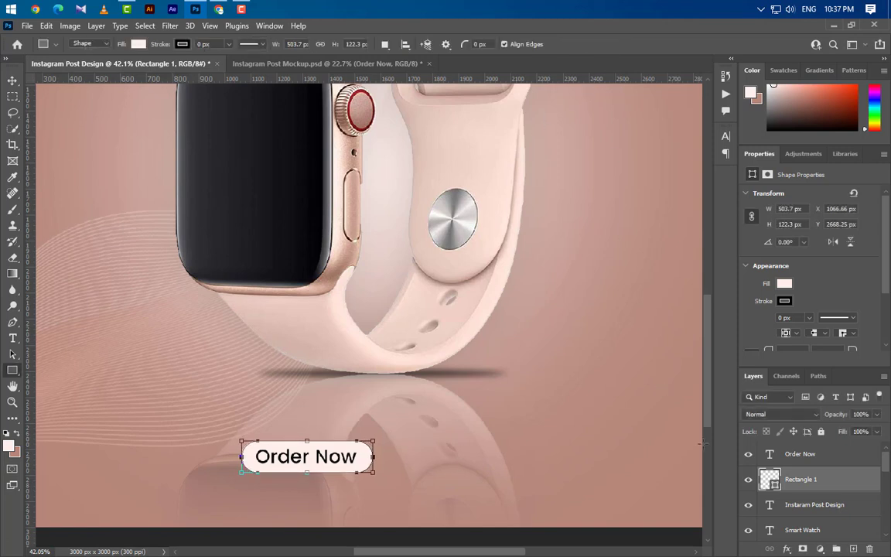
# Fill the Order Now button with dusty pink #c8a197
pyautogui.doubleClick(770, 480)
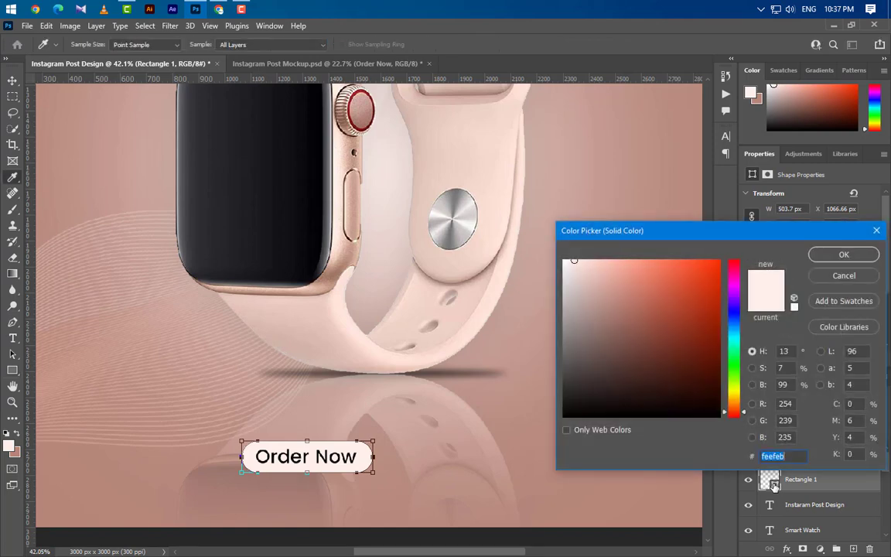
pyautogui.write('c8a197')
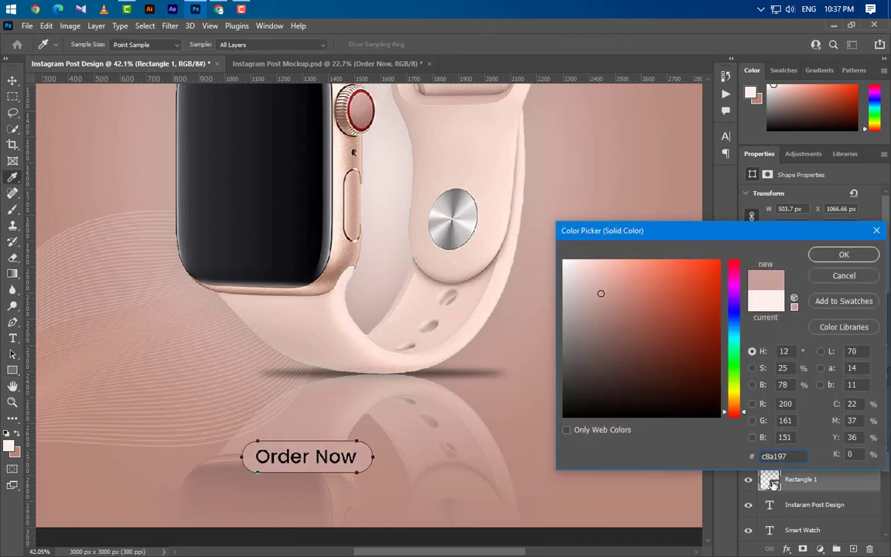
pyautogui.click(823, 258)
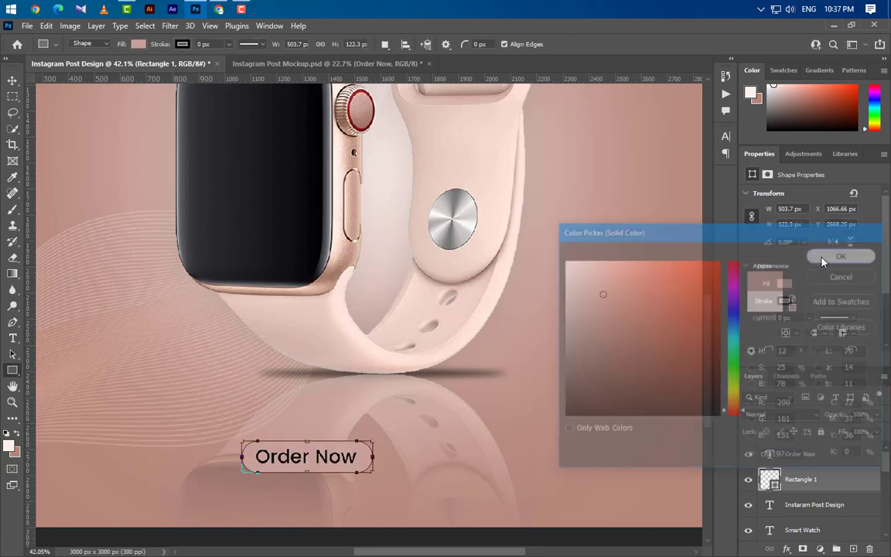
pyautogui.rightClick(864, 481)
# Apply a Drop Shadow to the button pill: 50% opacity, 5 px distance, 7% spread, 10 px size
pyautogui.click(549, 267)
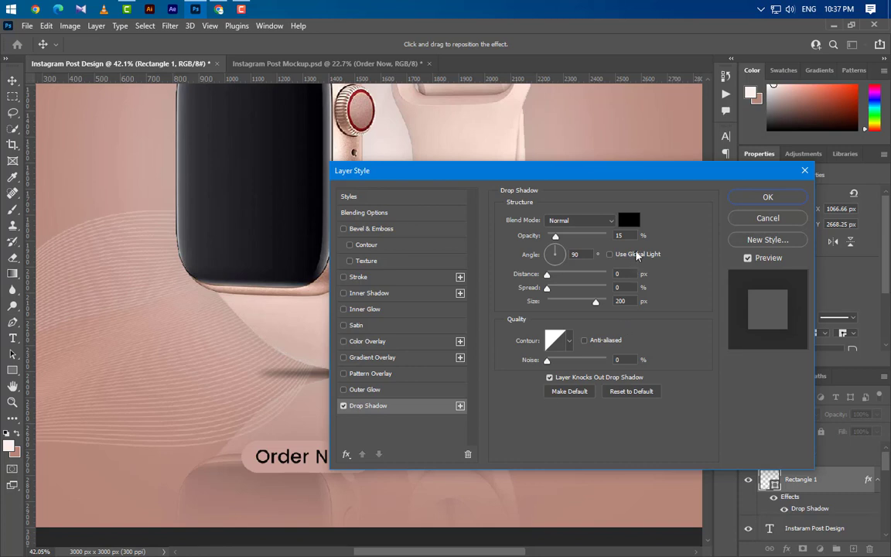
pyautogui.doubleClick(619, 236)
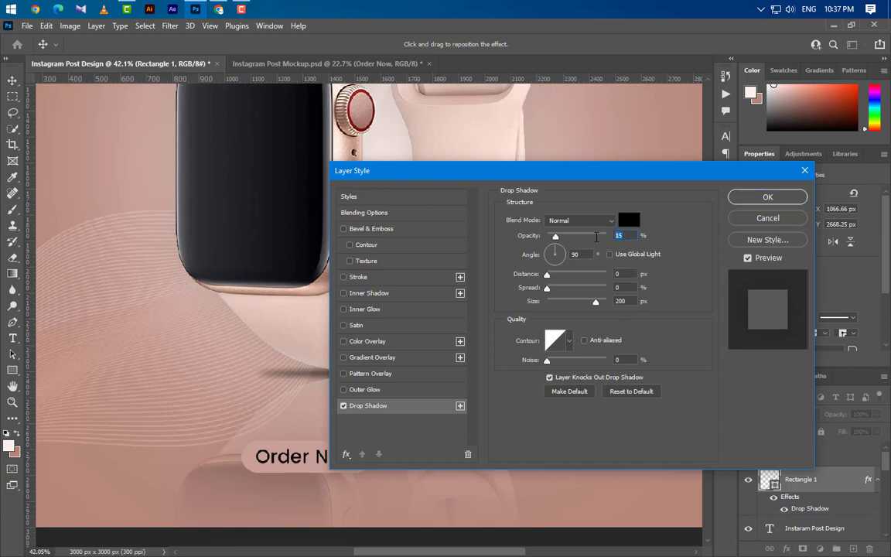
pyautogui.write('50')
pyautogui.click(575, 254)
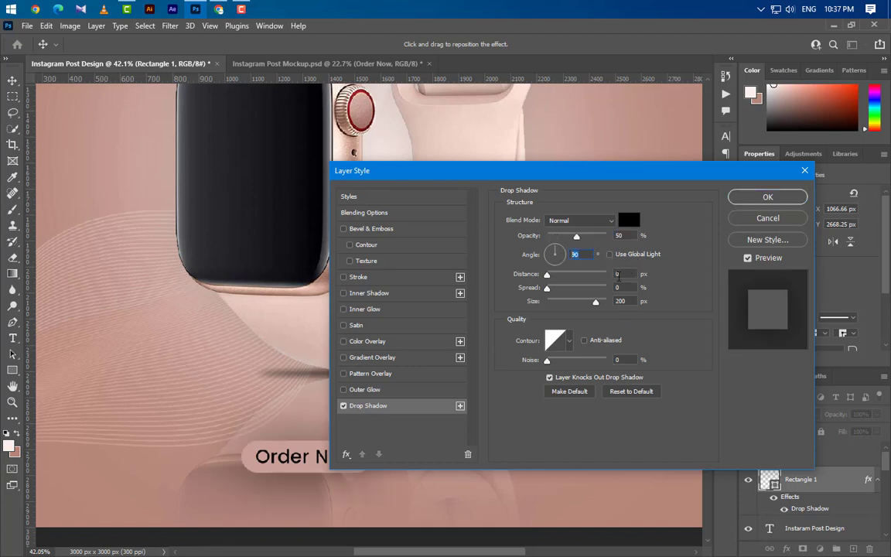
pyautogui.doubleClick(619, 274)
pyautogui.write('5')
pyautogui.doubleClick(619, 288)
pyautogui.write('7')
pyautogui.doubleClick(620, 301)
pyautogui.write('10')
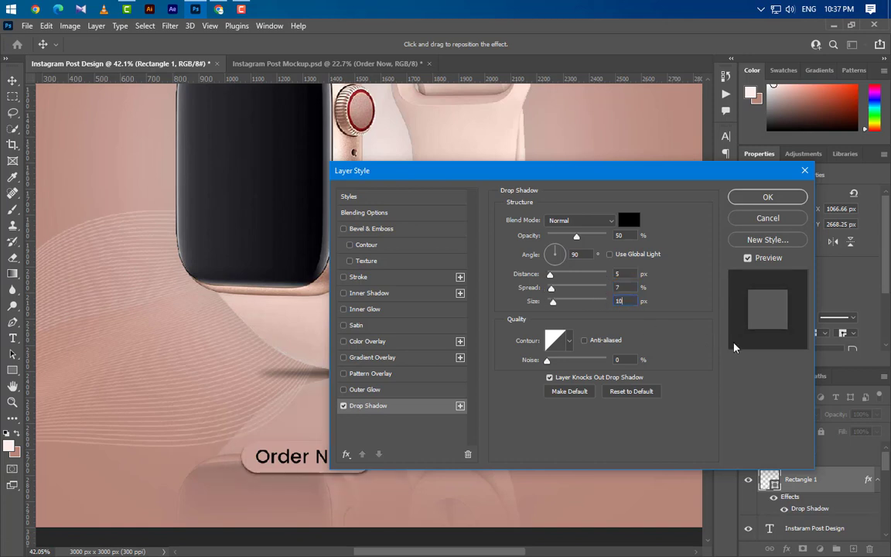
pyautogui.click(765, 200)
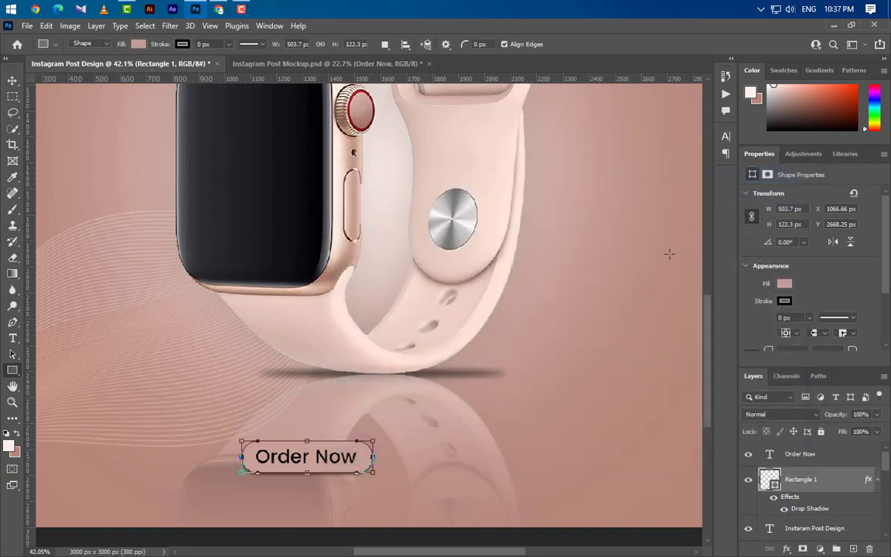
pyautogui.press('t')
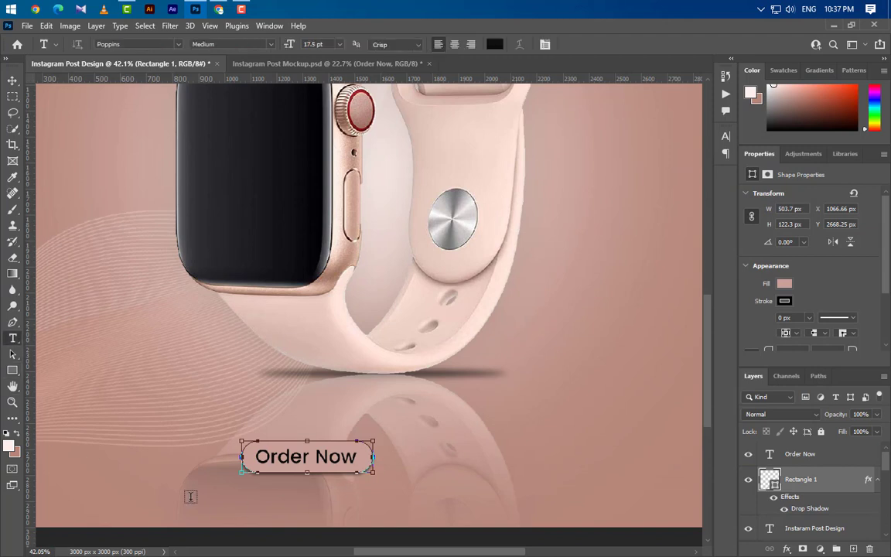
pyautogui.click(190, 496)
pyautogui.write('www.graphic')
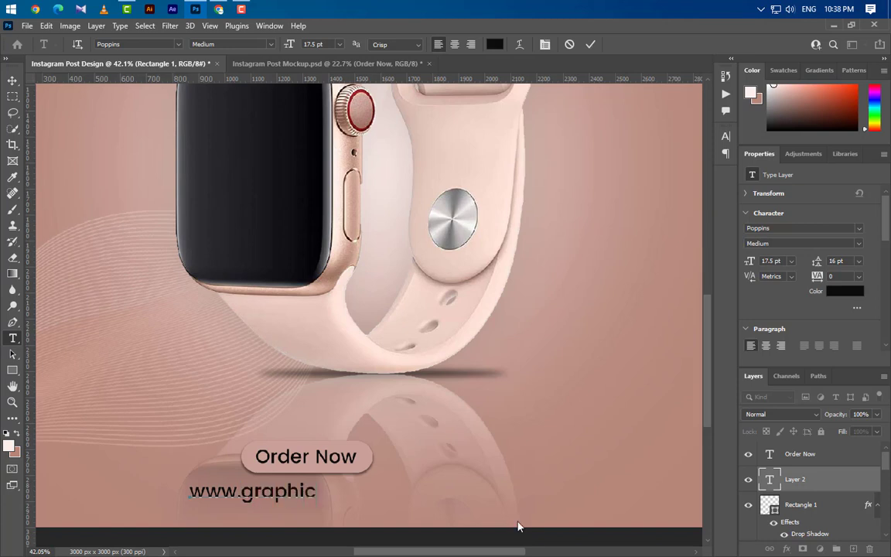
pyautogui.write('sfamil')
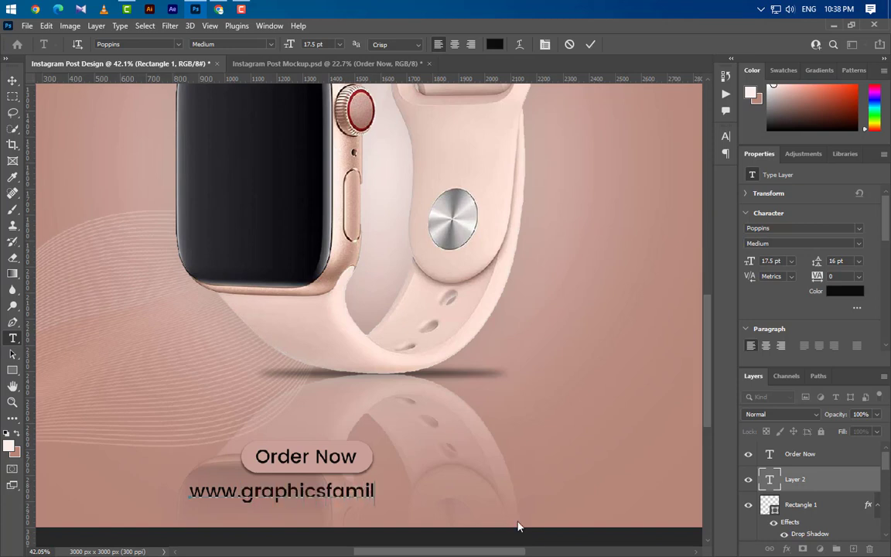
pyautogui.write('y.c')
pyautogui.write('om')
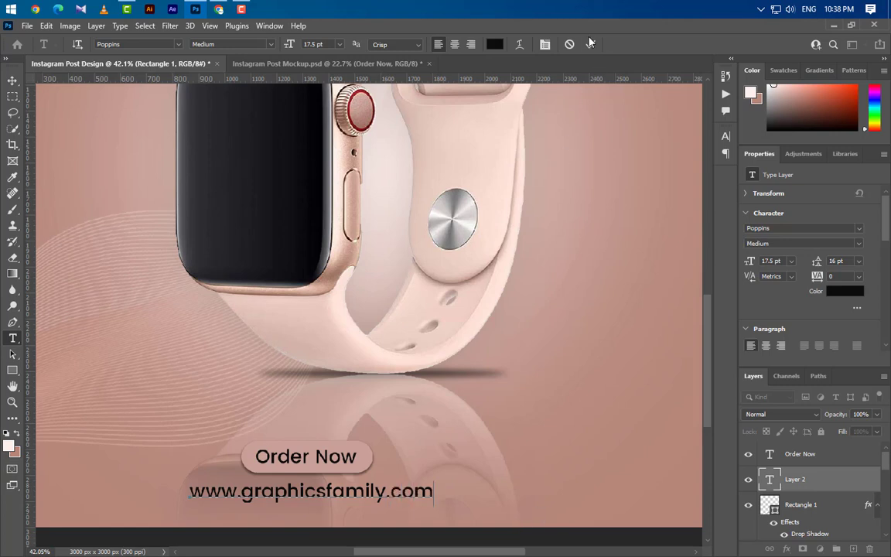
pyautogui.click(590, 44)
# Change the website text's font style to Poppins Regular in the Character panel
pyautogui.click(724, 144)
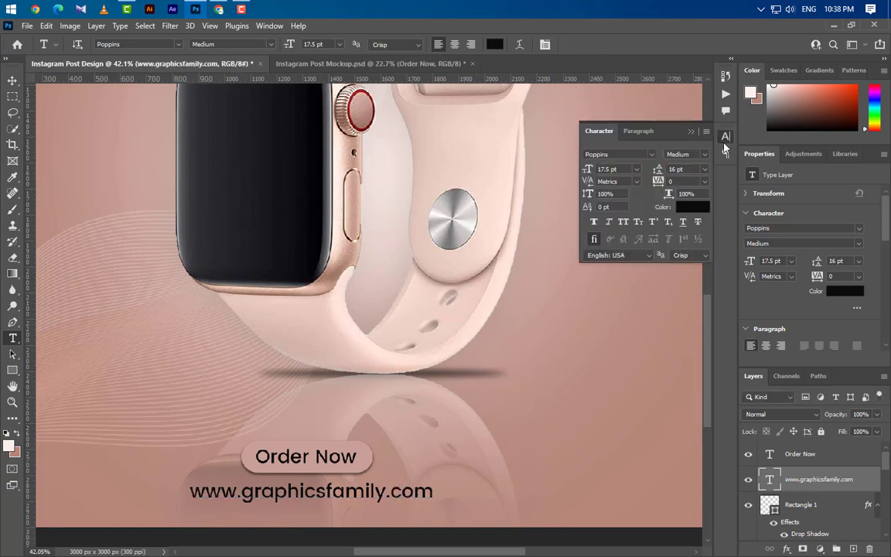
pyautogui.click(705, 154)
pyautogui.click(677, 173)
pyautogui.click(692, 131)
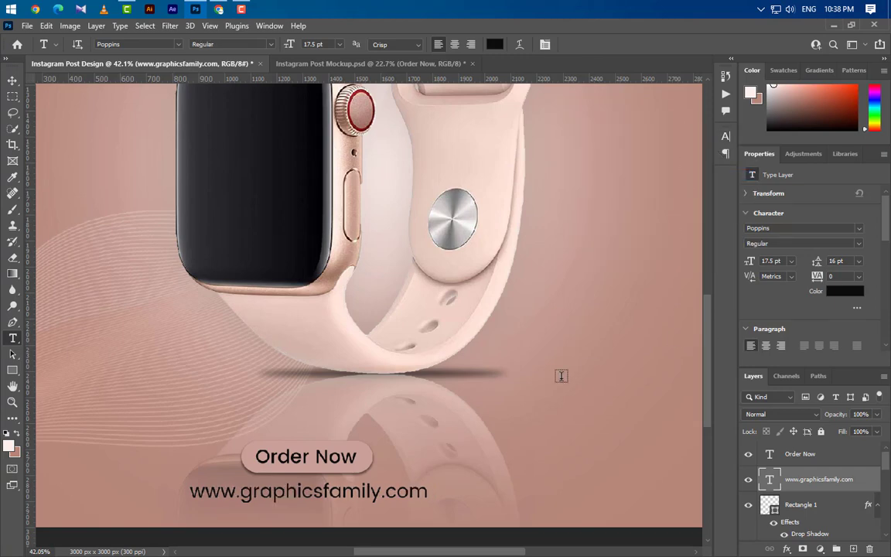
# Centre the Order Now button and URL horizontally, group them as Group 1, nudge upward
pyautogui.scroll(-5, 481, 440)
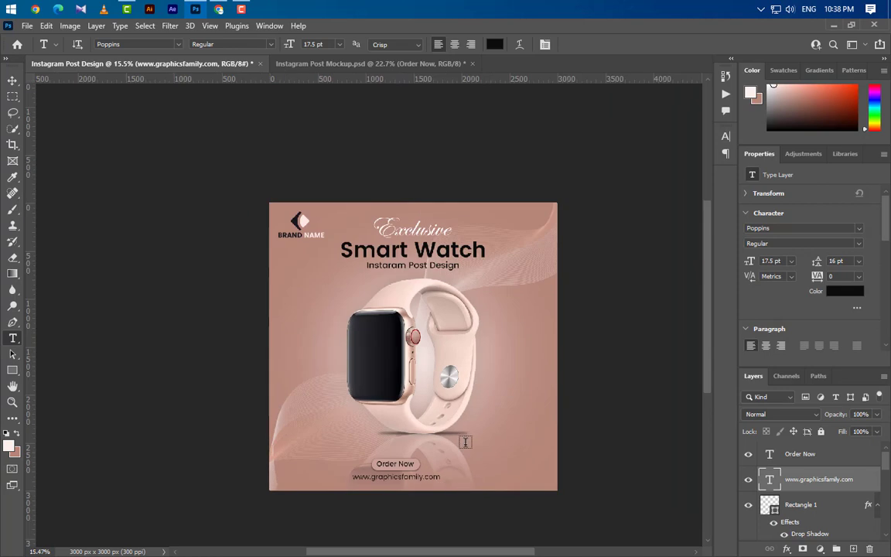
pyautogui.scroll(1, 451, 488)
pyautogui.scroll(1, 481, 439)
pyautogui.press('v')
pyautogui.click(547, 428)
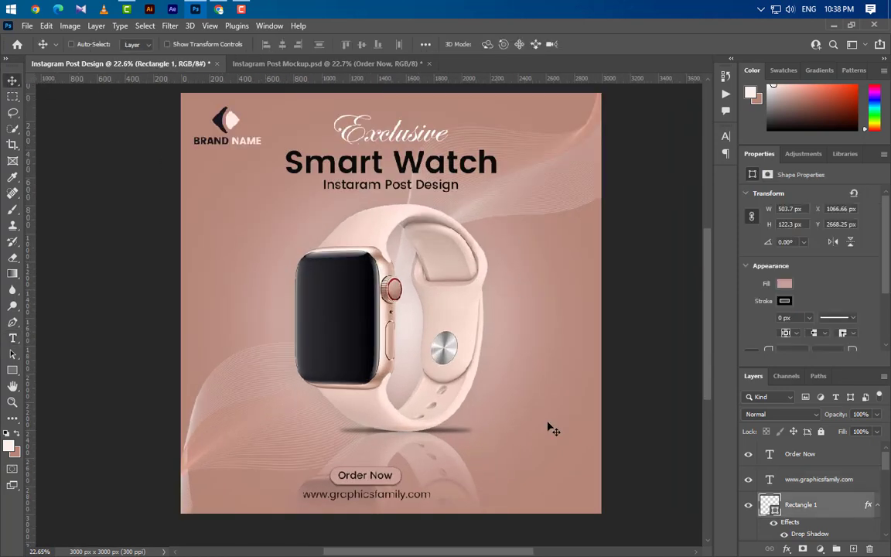
pyautogui.hotkey('ctrl', 'a')
pyautogui.hotkey('ctrl', 'alt', 'a')
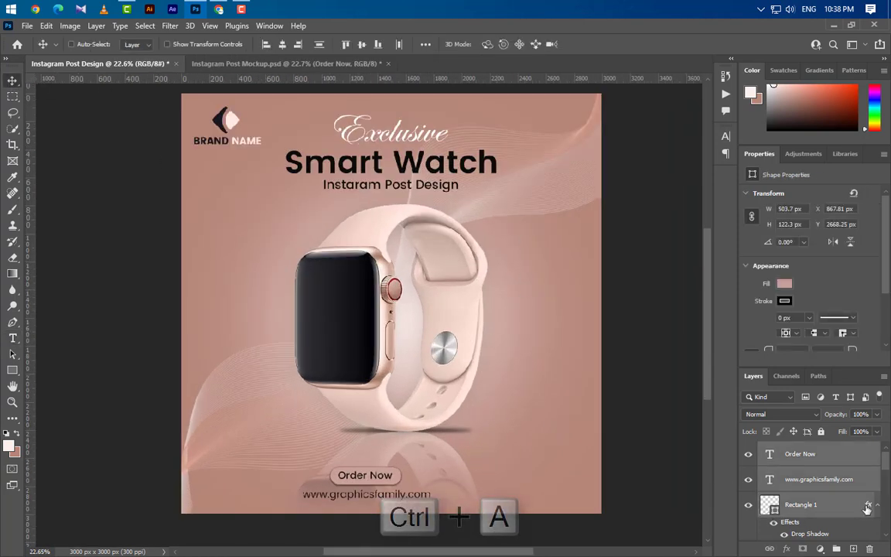
pyautogui.click(281, 44)
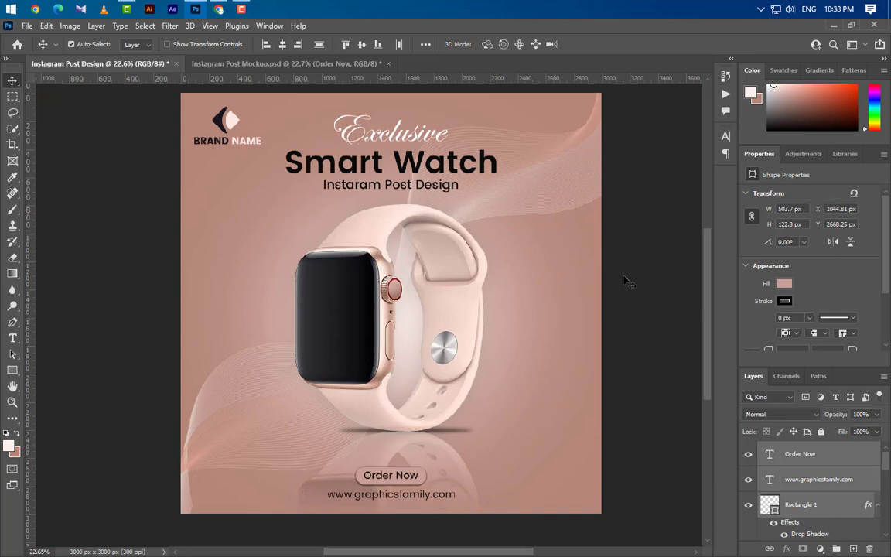
pyautogui.hotkey('ctrl', 'd')
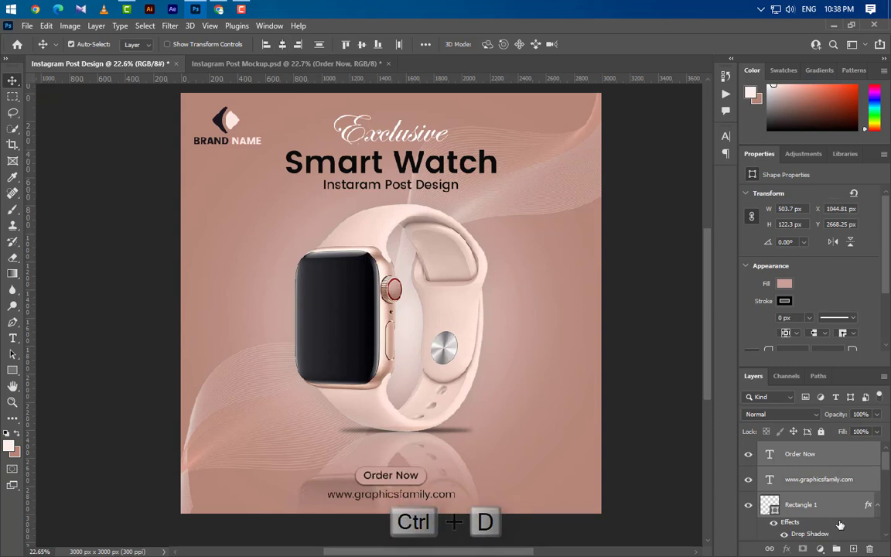
pyautogui.moveTo(840, 525); pyautogui.dragTo(835, 549)
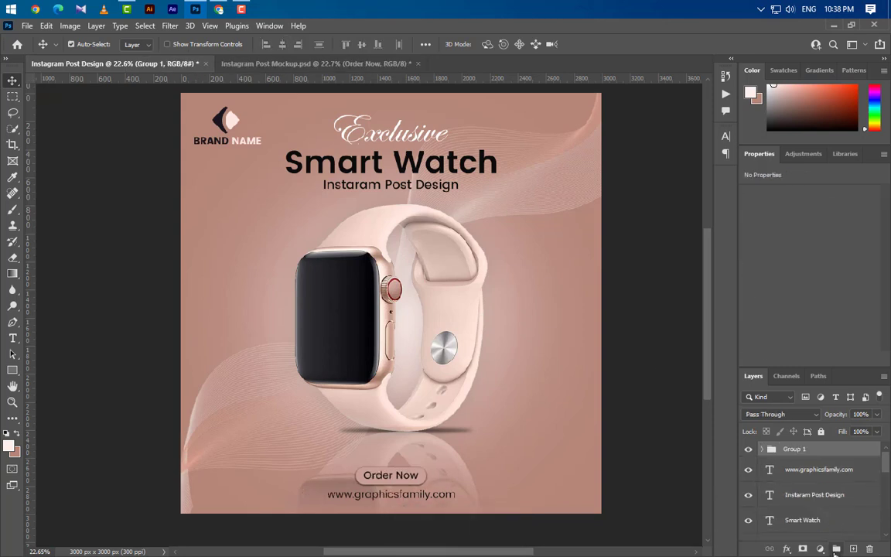
pyautogui.hotkey('shift', 'Up')
pyautogui.hotkey('shift', 'Up')
pyautogui.hotkey('shift', 'Up')
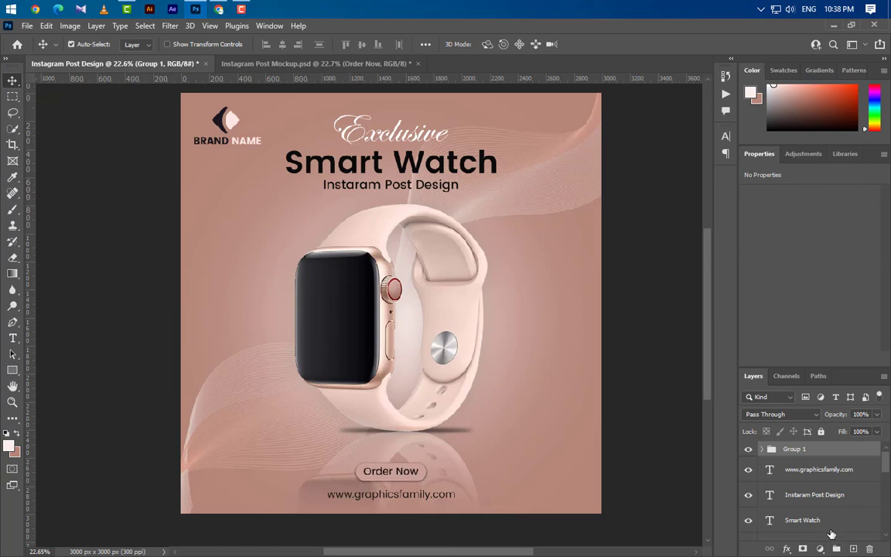
# Nudge the website text up and duplicate the watch layers with the Ellipse 1 glow
pyautogui.click(818, 470)
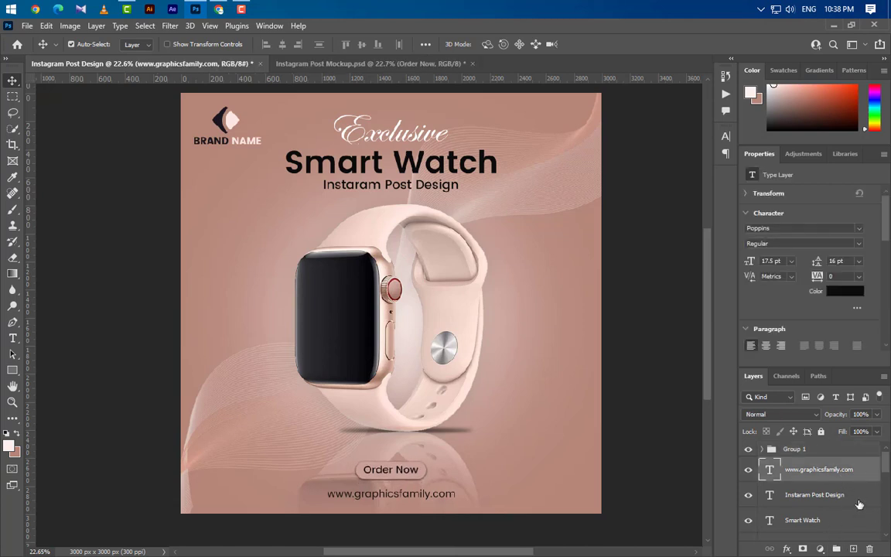
pyautogui.hotkey('shift', 'Up')
pyautogui.click(443, 307)
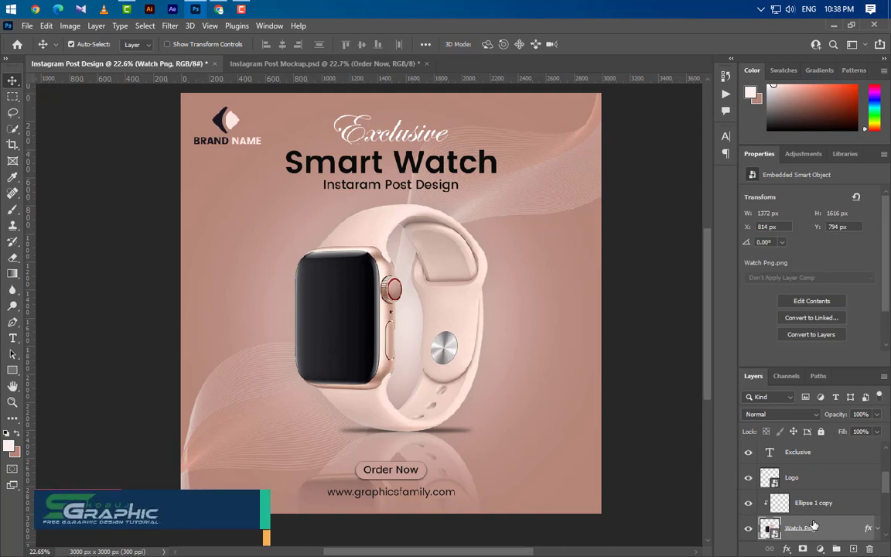
pyautogui.keyDown('shift'); pyautogui.click(831, 519); pyautogui.keyUp('shift')
pyautogui.scroll(-2, 832, 518)
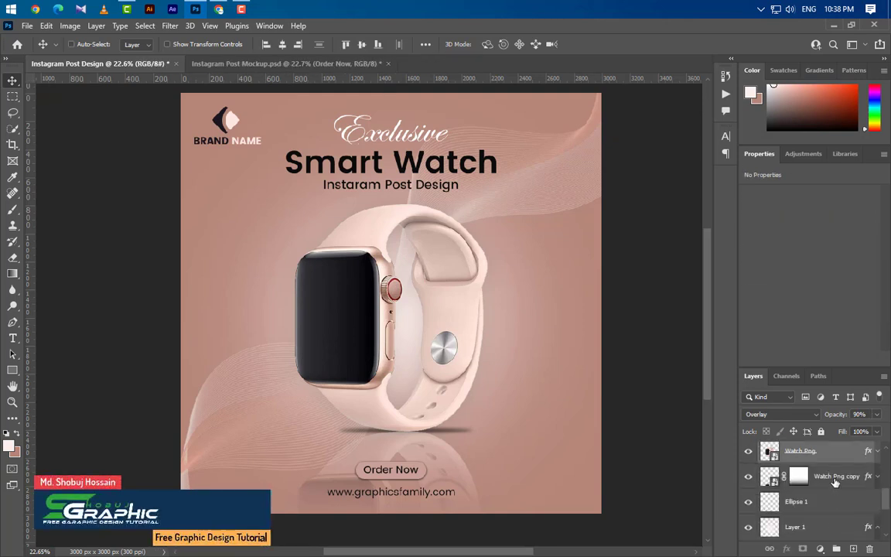
pyautogui.keyDown('shift'); pyautogui.click(805, 512); pyautogui.keyUp('shift')
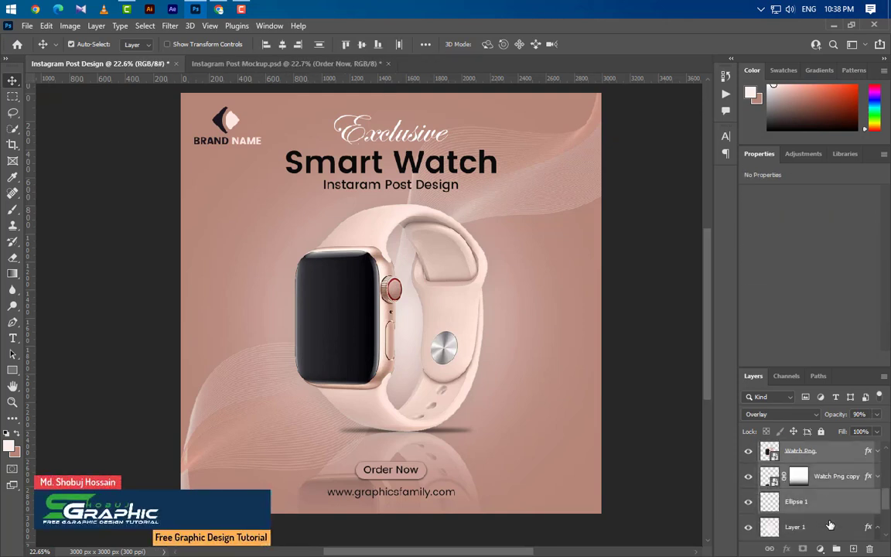
pyautogui.hotkey('ctrl', 'j')
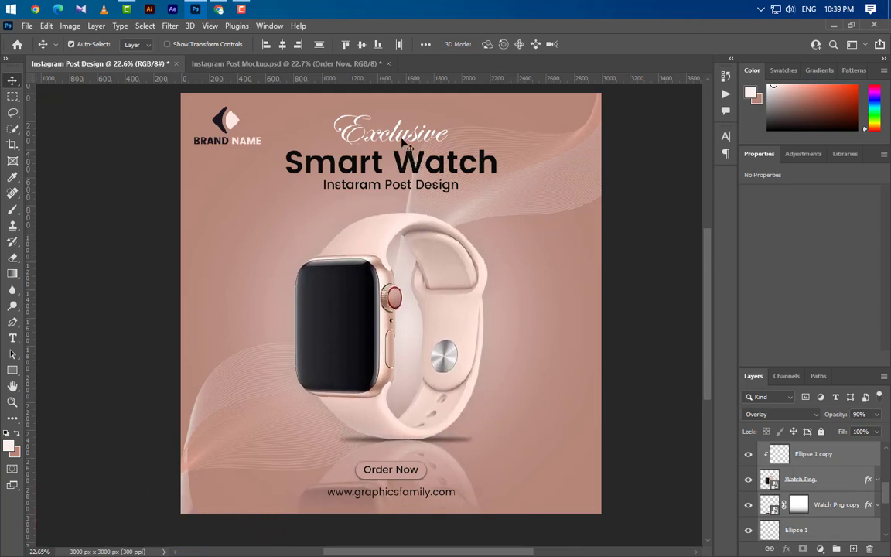
# Shift the Exclusive, Smart Watch and subtitle text layers slightly down
pyautogui.click(370, 133)
pyautogui.scroll(2, 812, 479)
pyautogui.keyDown('shift'); pyautogui.click(820, 475); pyautogui.keyUp('shift')
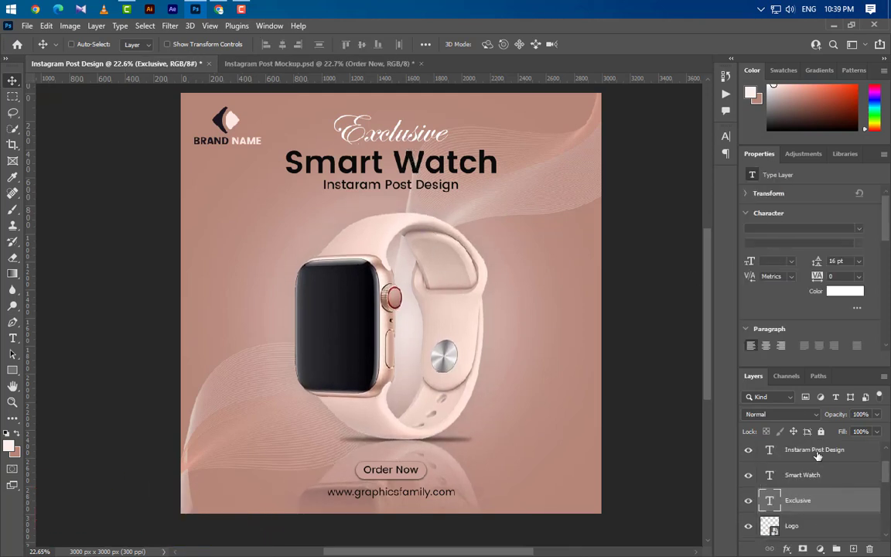
pyautogui.hotkey('alt', 'shift', ']')
pyautogui.hotkey('shift', 'Down')
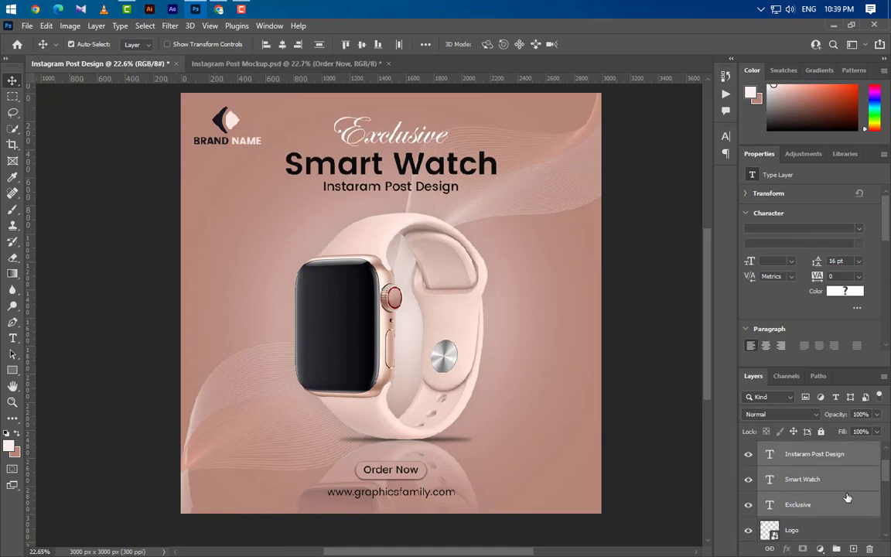